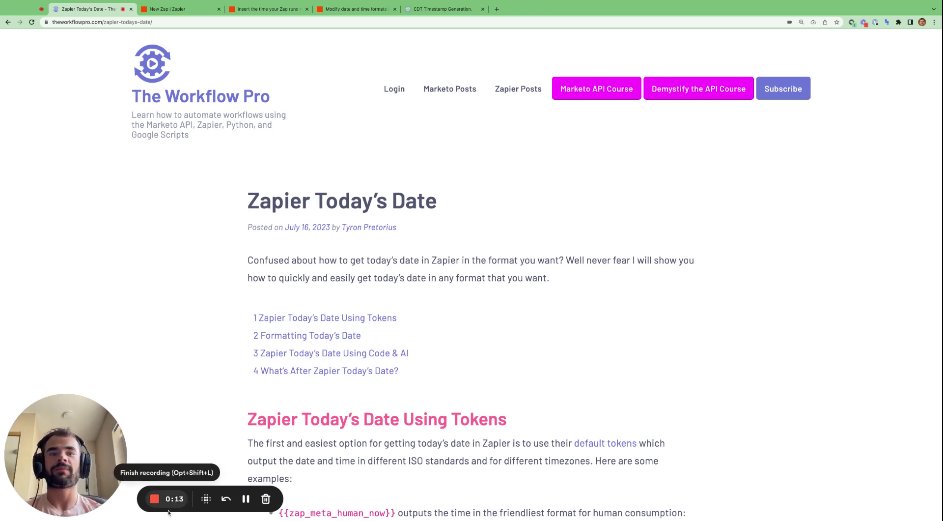
# Scroll down the Workflow Pro 'Zapier Today's Date' post to its default tokens link.
pyautogui.scroll(-3, 472, 272)
pyautogui.scroll(-2, 471, 272)
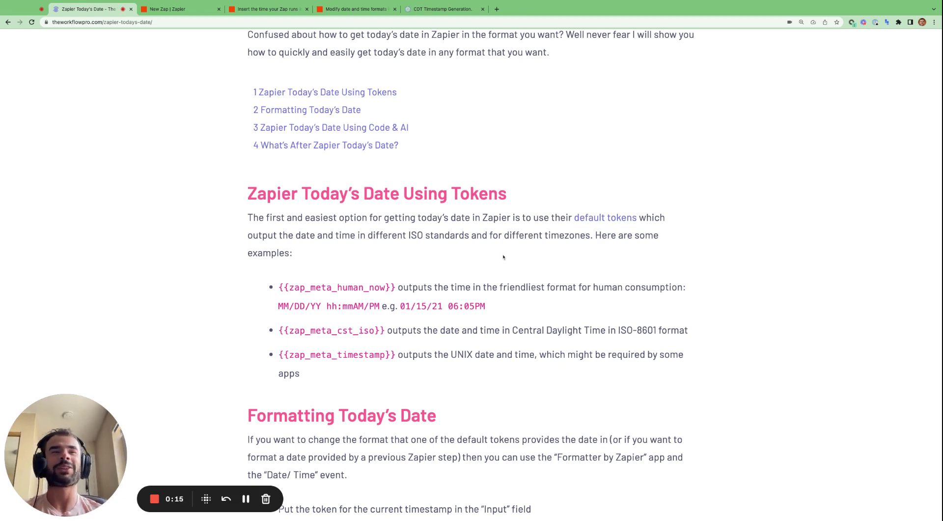
pyautogui.scroll(-1, 503, 256)
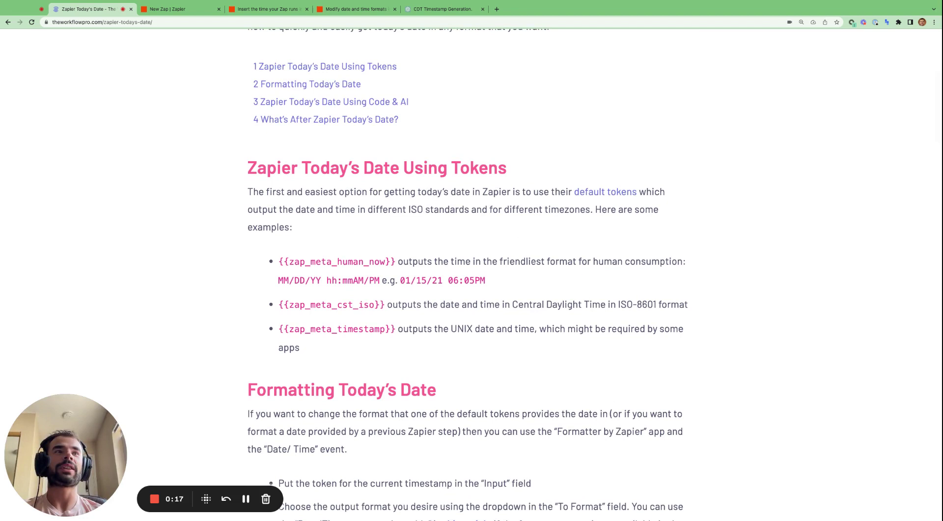
pyautogui.scroll(-1, 595, 274)
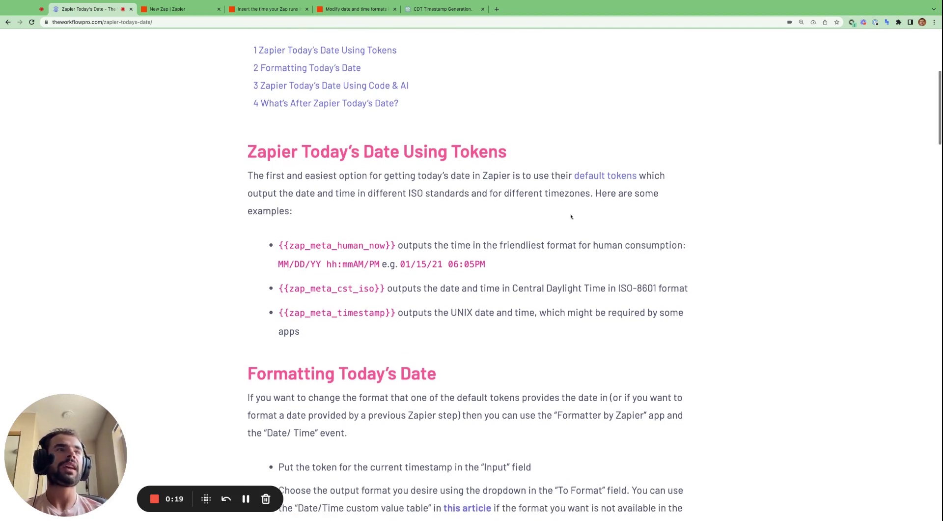
# Open the default tokens help article, zoom in, and highlight {{zap_meta_human_now}} and its example output 01/15/21 06:05PM.
pyautogui.click(618, 180)
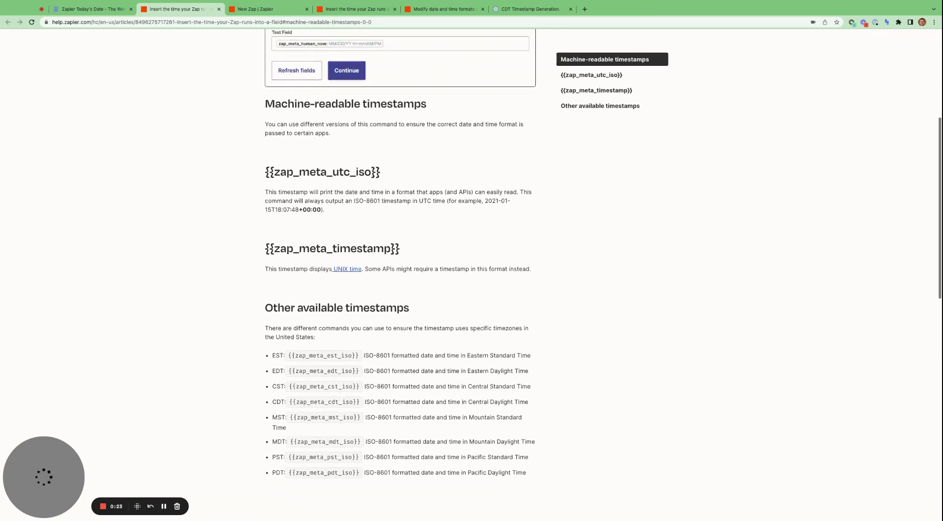
pyautogui.scroll(10, 436, 200)
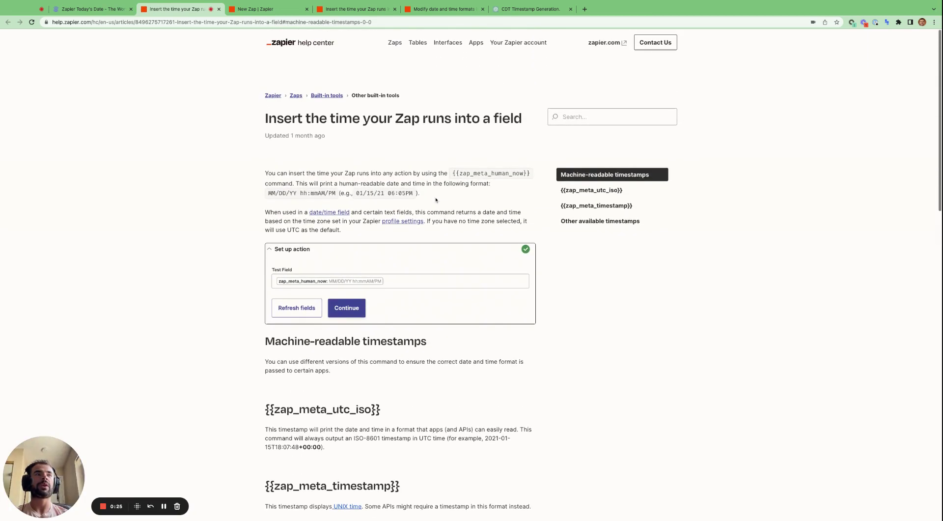
pyautogui.press('super+equal')
pyautogui.press('super+equal')
pyautogui.press('super+equal')
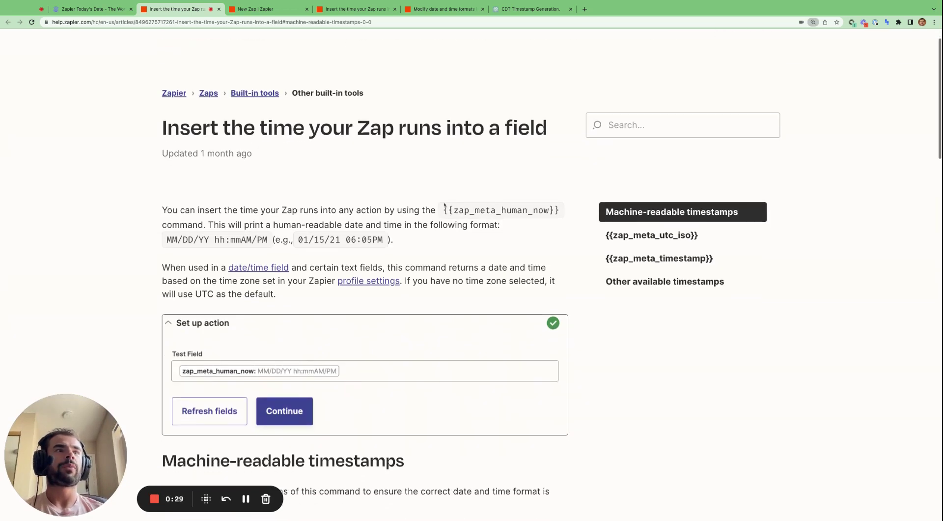
pyautogui.moveTo(443, 211); pyautogui.dragTo(559, 210)
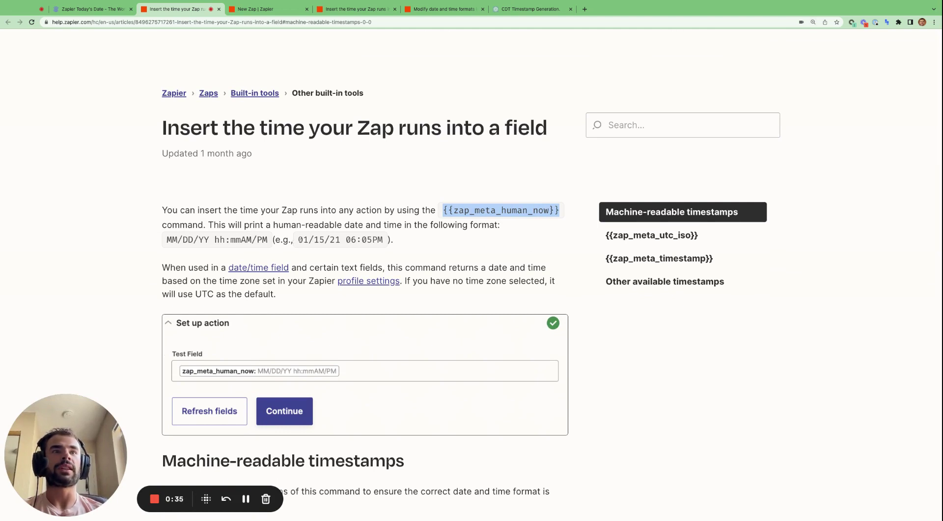
pyautogui.moveTo(299, 239); pyautogui.dragTo(383, 239)
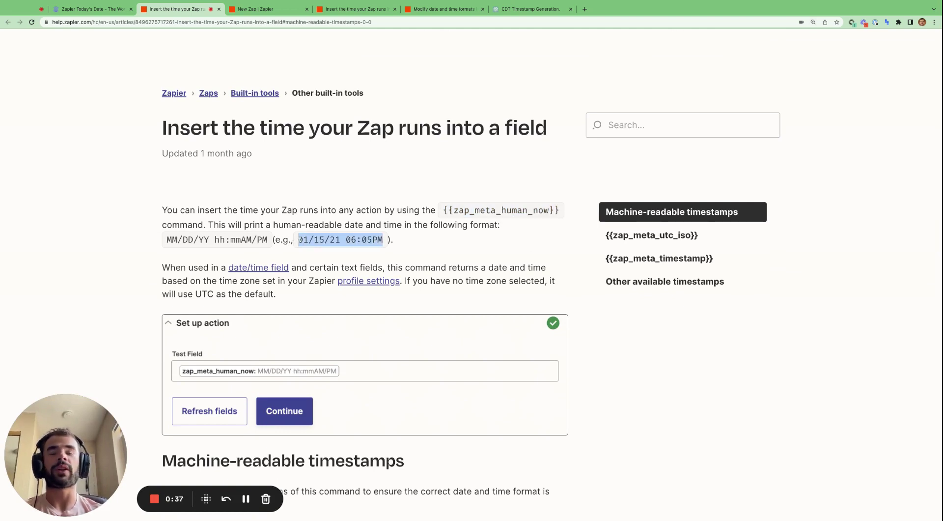
# Highlight the {{zap_meta_timestamp}} heading and timezone timestamps, then return to the {{zap_meta_human_now}} token.
pyautogui.scroll(-10, 365, 275)
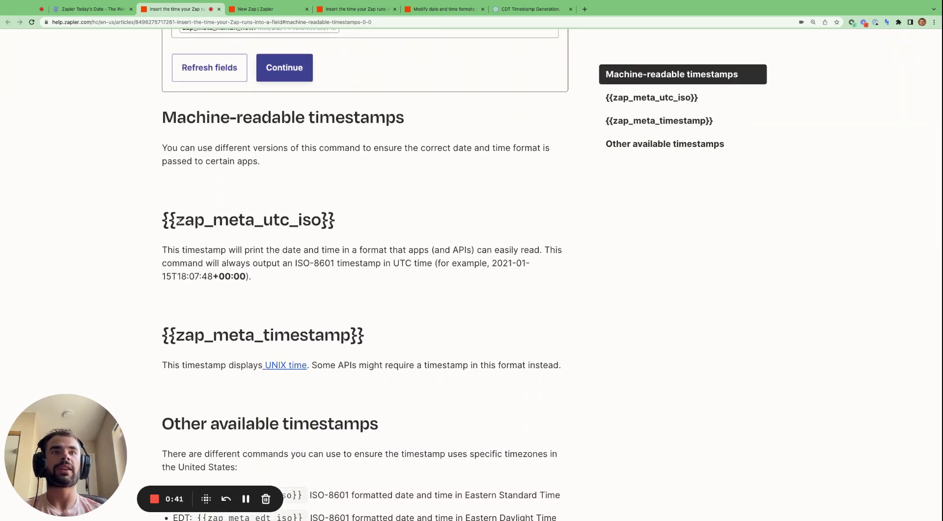
pyautogui.moveTo(169, 339); pyautogui.dragTo(364, 339)
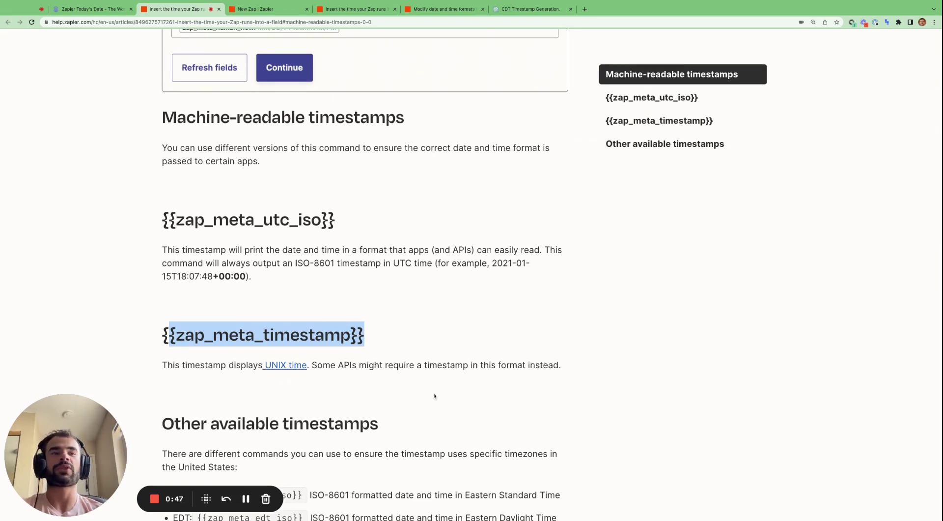
pyautogui.scroll(-4, 450, 398)
pyautogui.scroll(-2, 316, 378)
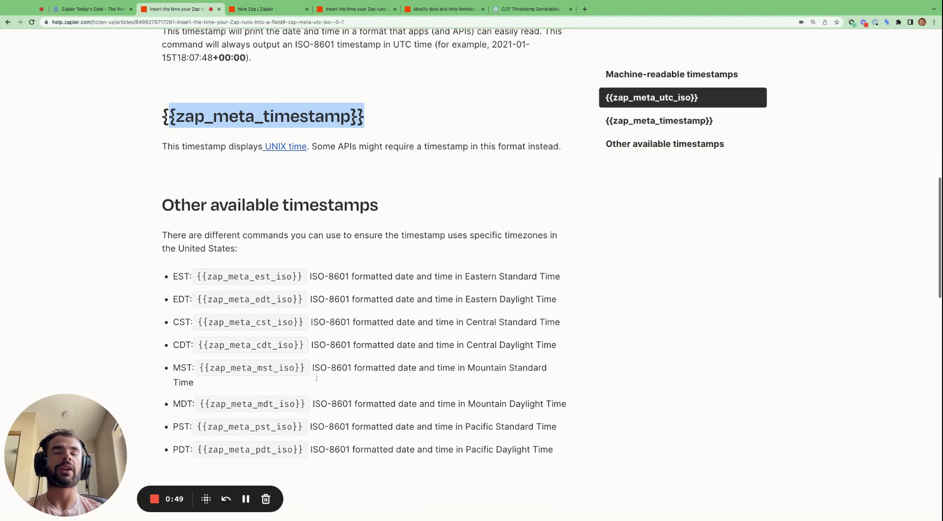
pyautogui.moveTo(196, 291); pyautogui.dragTo(303, 290)
pyautogui.scroll(1, 303, 291)
pyautogui.scroll(6, 302, 318)
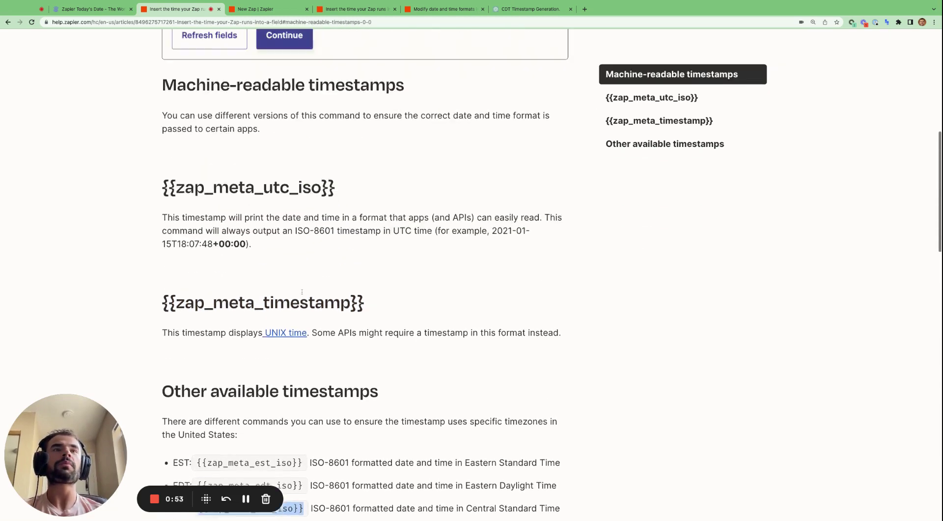
pyautogui.scroll(5, 205, 305)
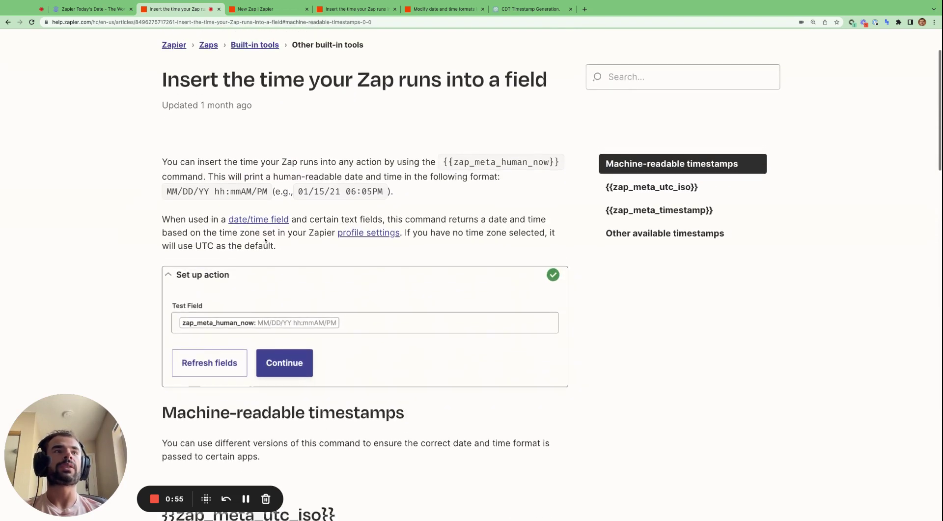
pyautogui.moveTo(443, 170); pyautogui.dragTo(560, 171)
pyautogui.press('super+c')
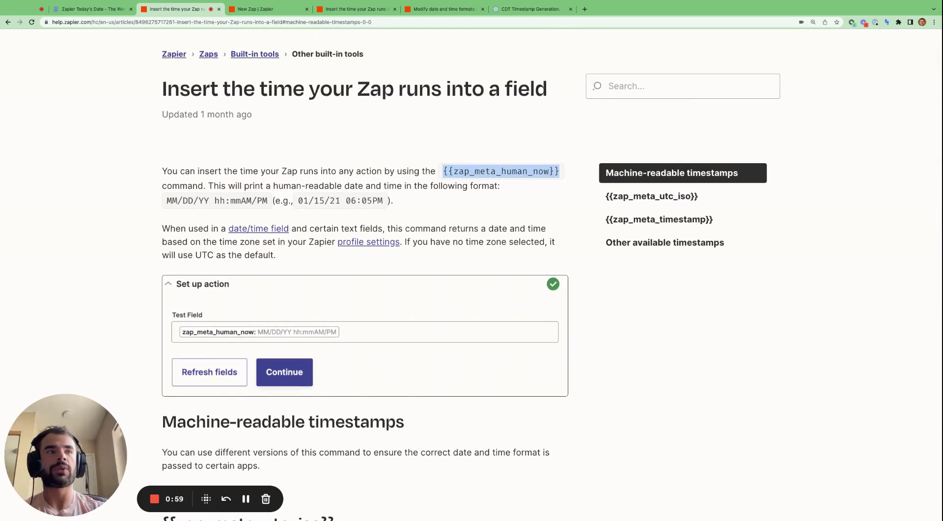
# Paste the zap_meta_human_now token into the Formatter step's Input field, then go back to the blog post.
pyautogui.click(265, 10)
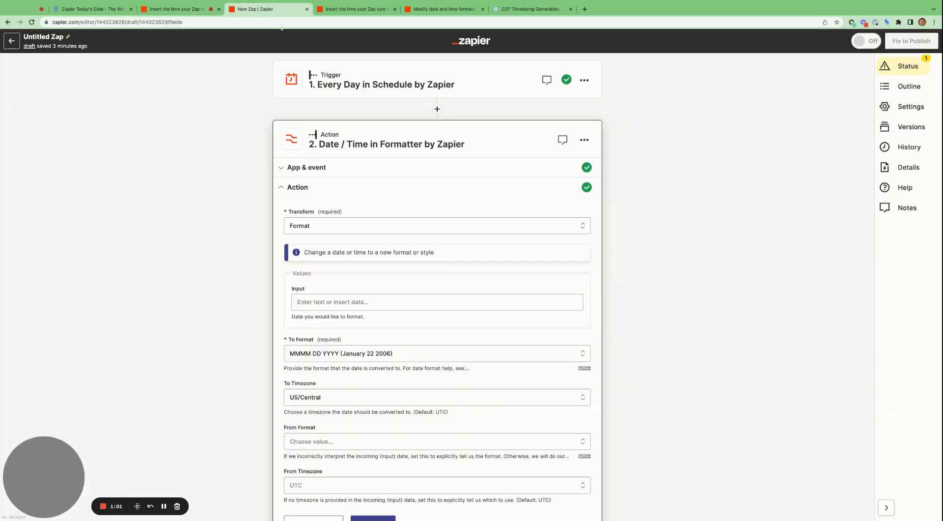
pyautogui.click(343, 303)
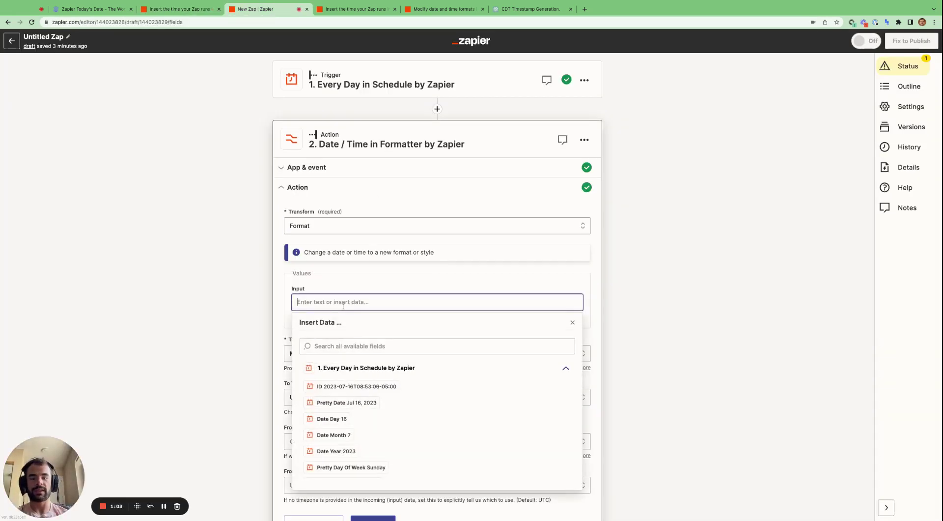
pyautogui.press('super+v')
pyautogui.click(717, 304)
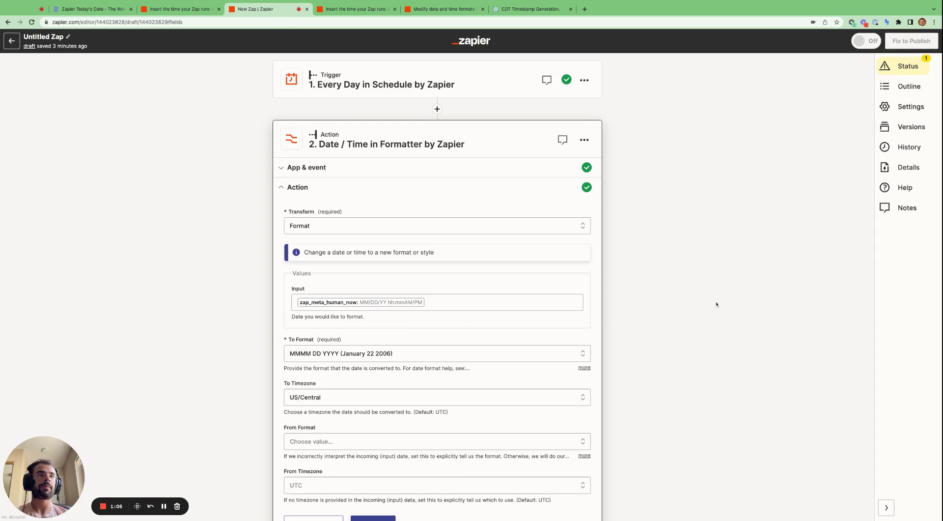
pyautogui.click(91, 8)
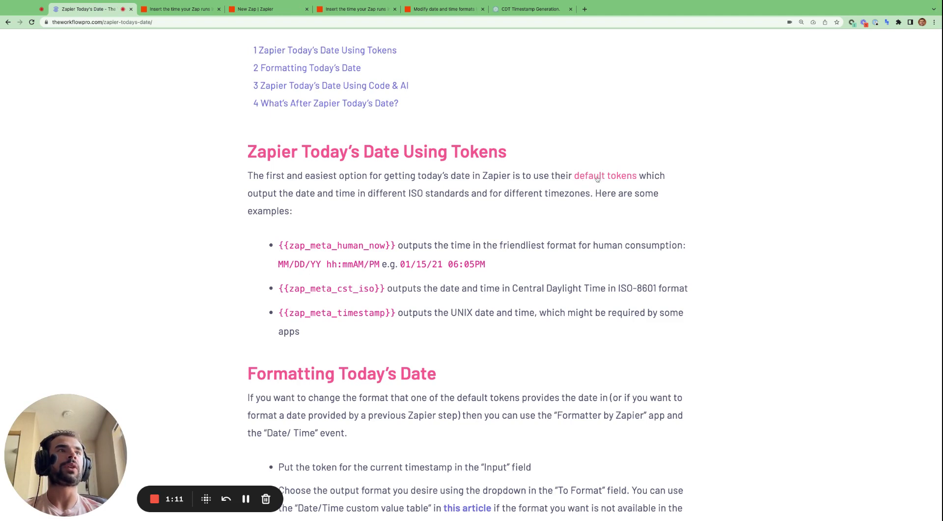
pyautogui.scroll(-5, 489, 252)
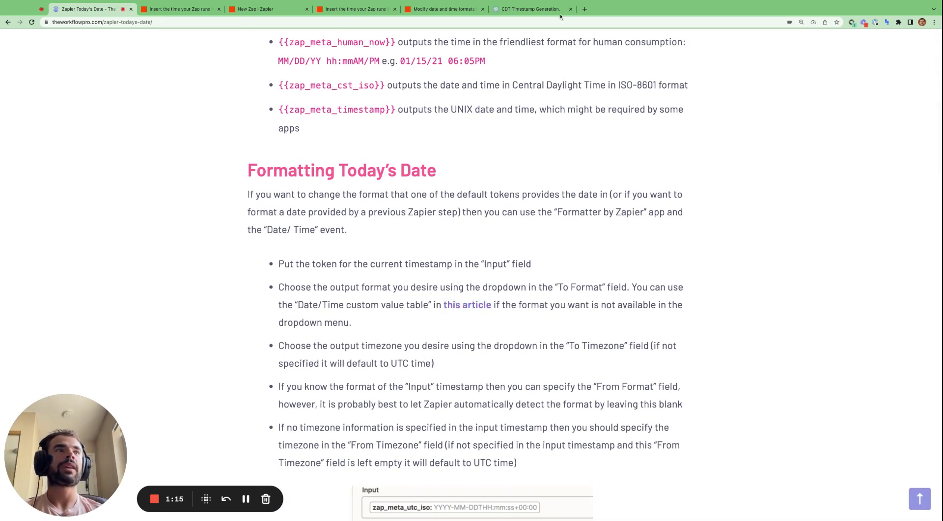
pyautogui.click(193, 11)
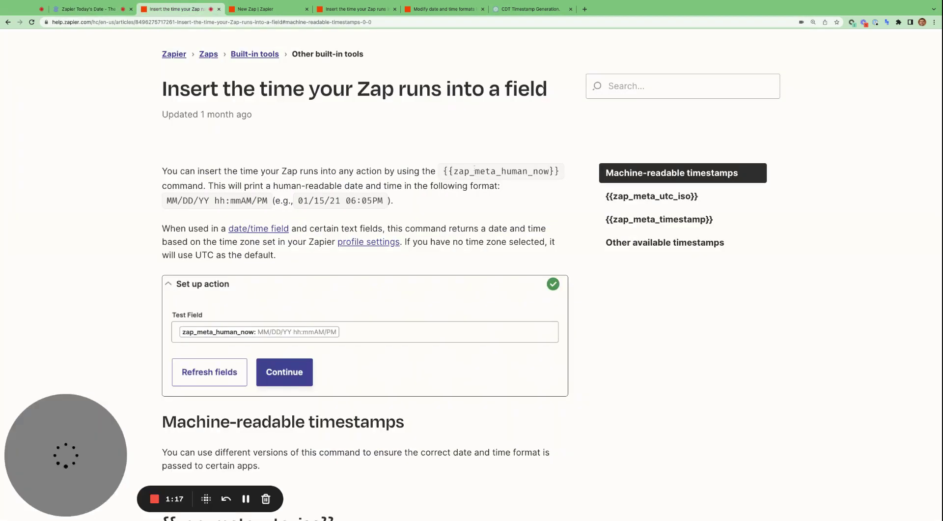
pyautogui.moveTo(164, 200); pyautogui.dragTo(392, 200)
pyautogui.scroll(-5, 166, 200)
pyautogui.scroll(-10, 166, 200)
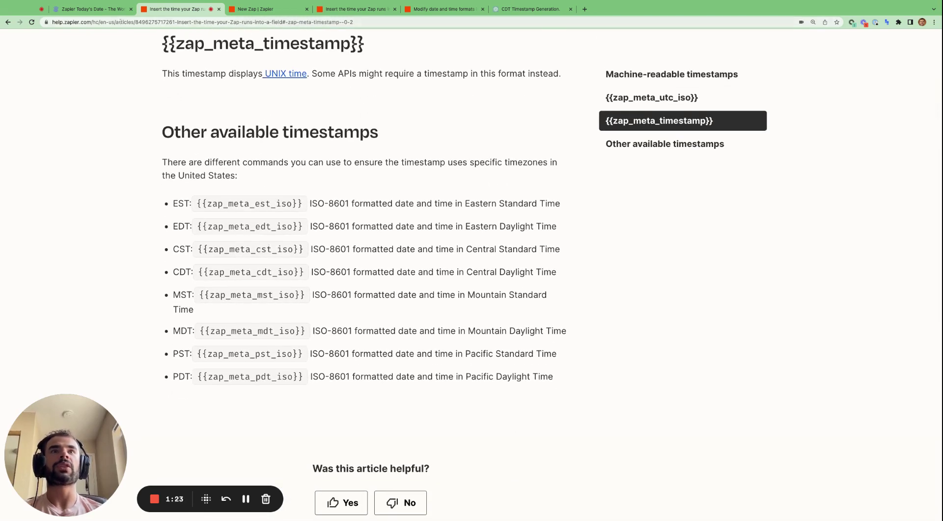
pyautogui.click(88, 9)
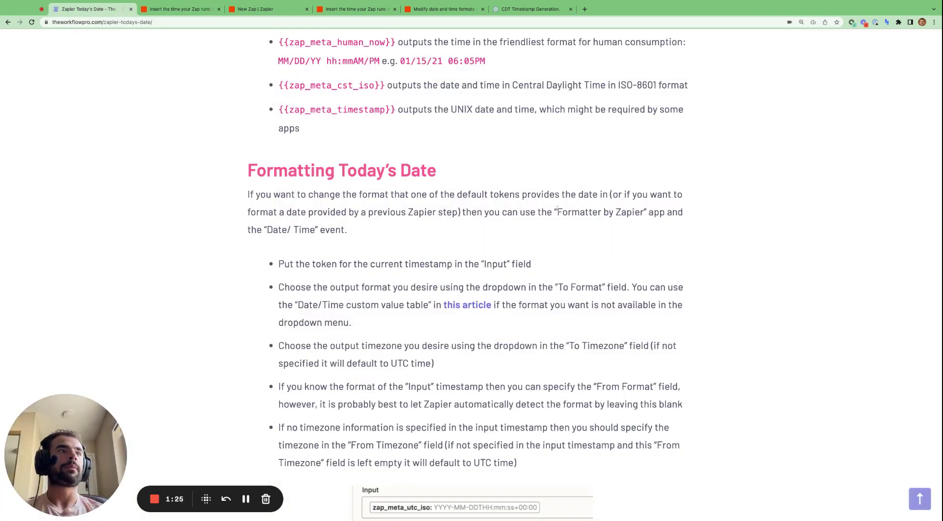
pyautogui.moveTo(553, 212); pyautogui.dragTo(672, 212)
pyautogui.scroll(-2, 572, 234)
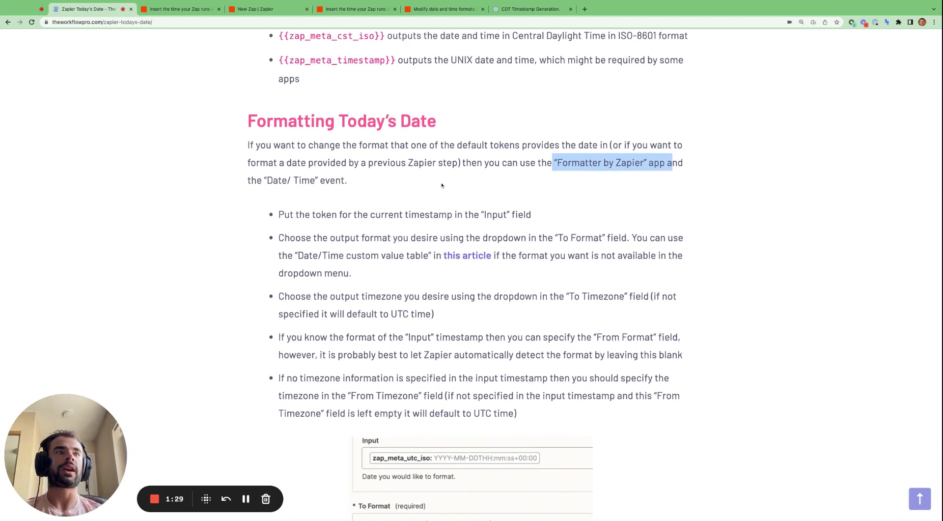
pyautogui.scroll(-4, 441, 186)
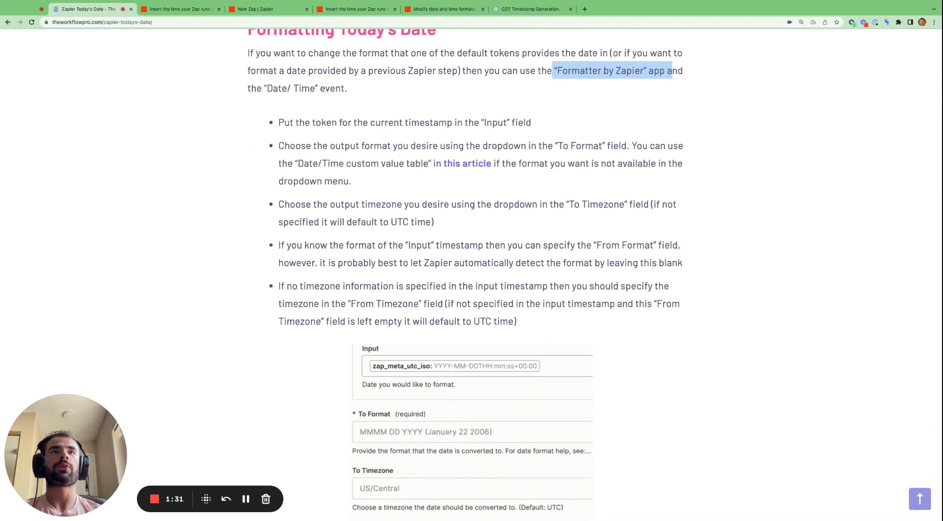
pyautogui.click(270, 9)
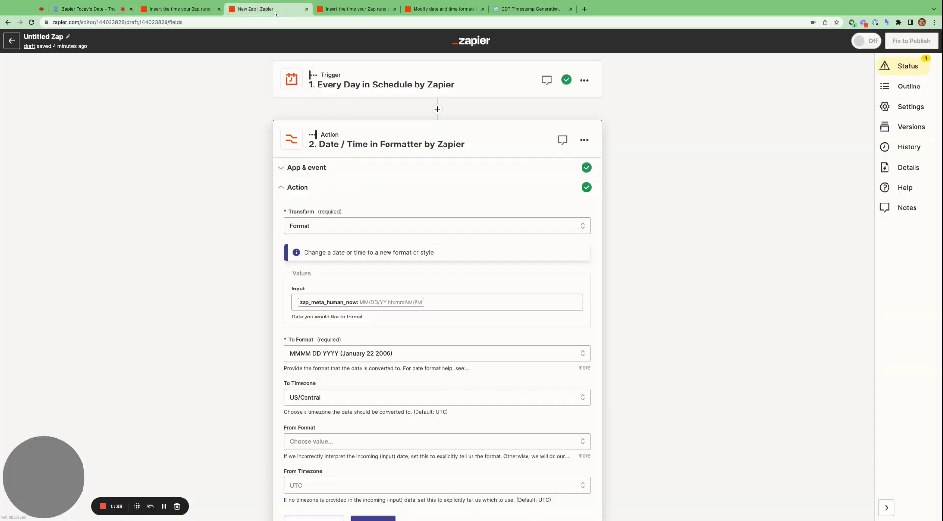
pyautogui.scroll(-2, 418, 236)
pyautogui.scroll(-1, 418, 237)
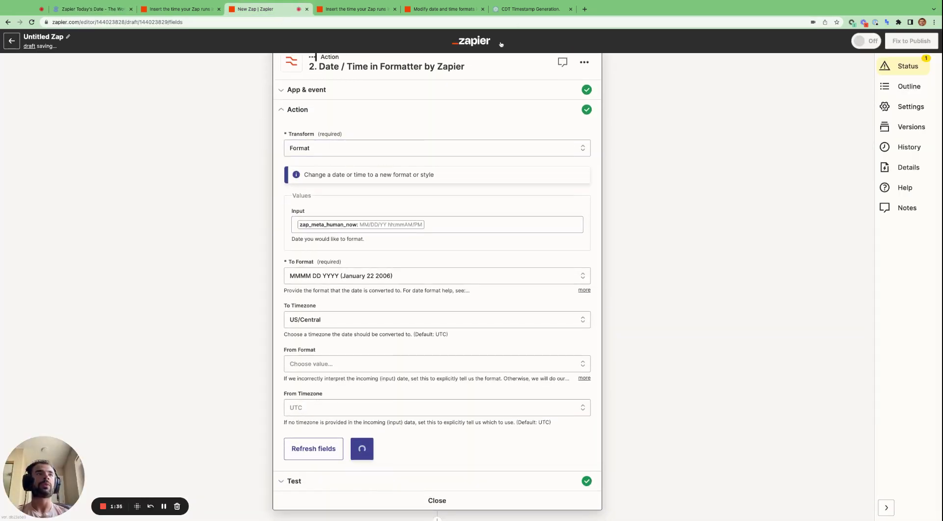
pyautogui.click(197, 15)
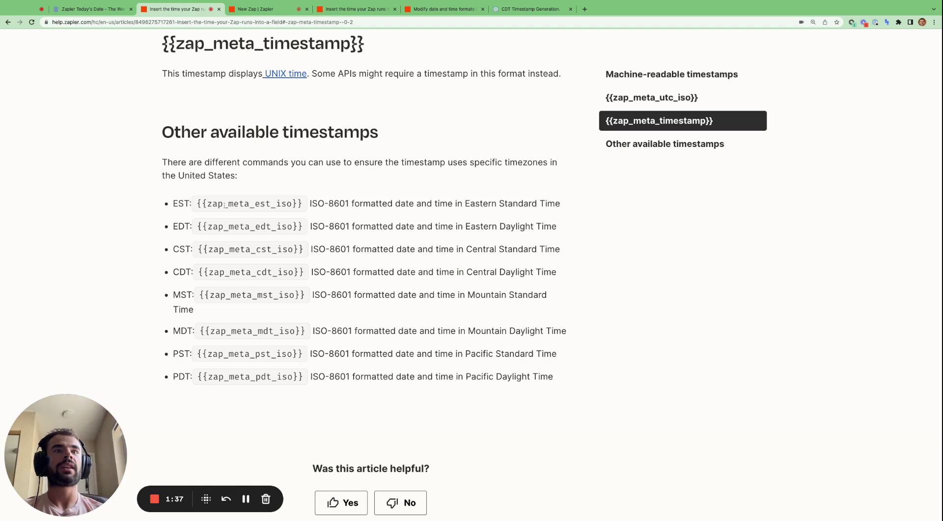
pyautogui.moveTo(199, 203); pyautogui.dragTo(301, 204)
pyautogui.click(301, 204)
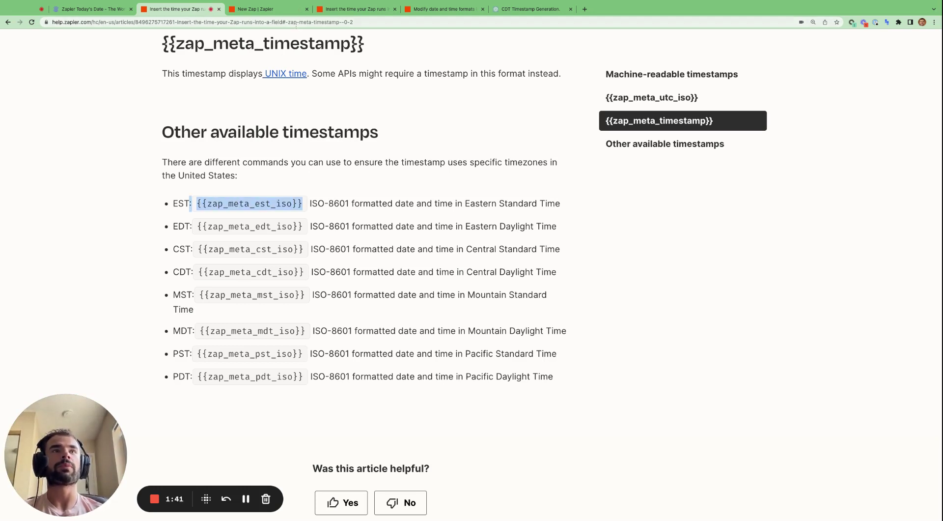
pyautogui.click(289, 9)
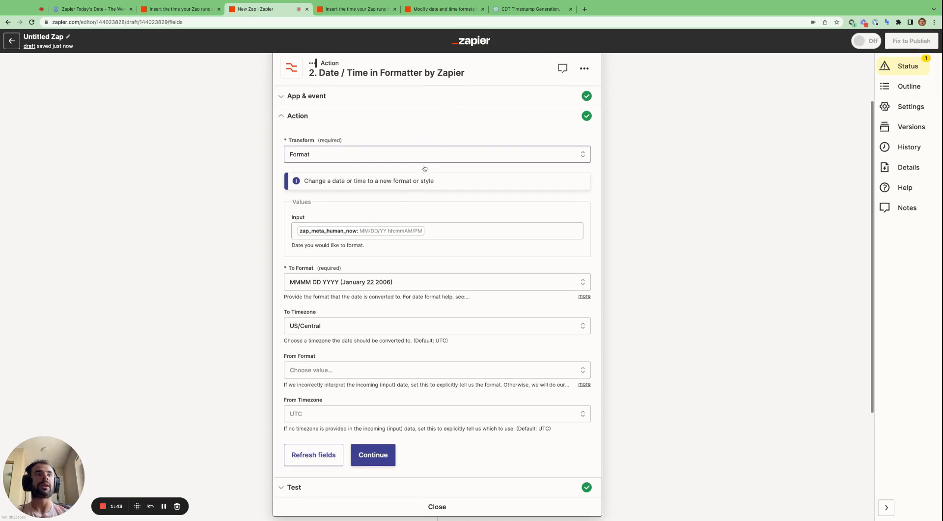
pyautogui.scroll(-3, 424, 168)
pyautogui.click(479, 210)
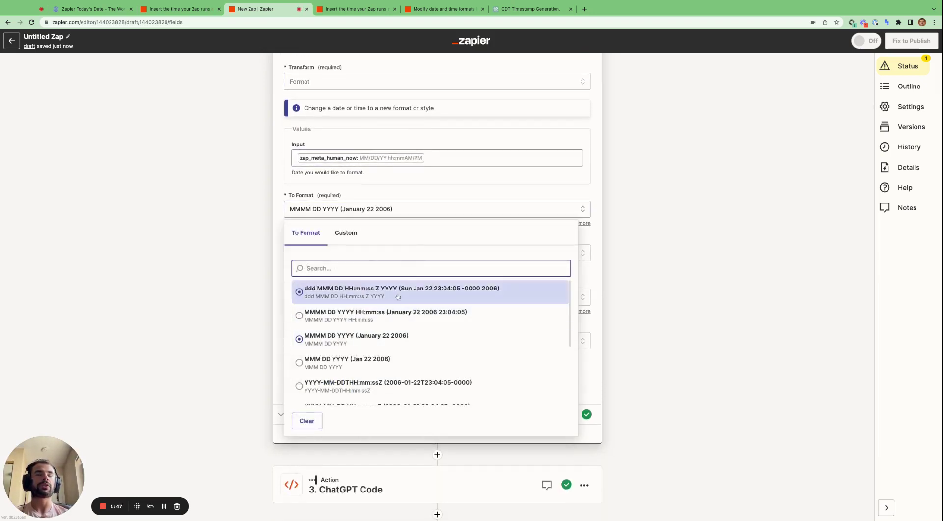
pyautogui.click(708, 295)
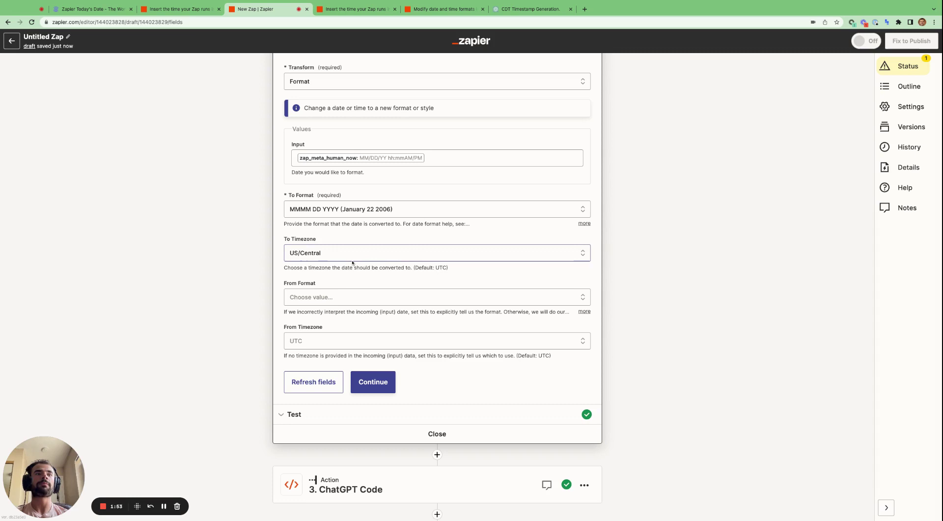
# From the blog post, open the linked 'Modify date and time formats in Zaps' article.
pyautogui.click(91, 9)
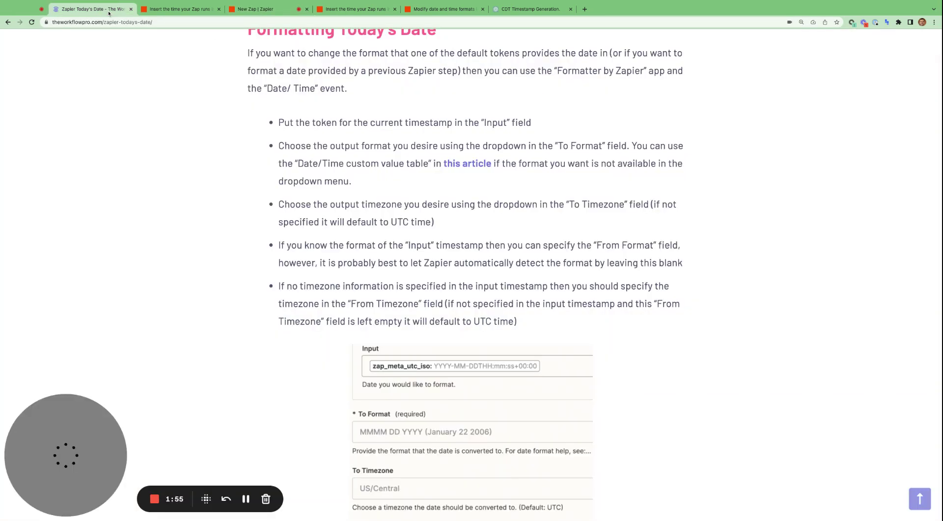
pyautogui.click(475, 163)
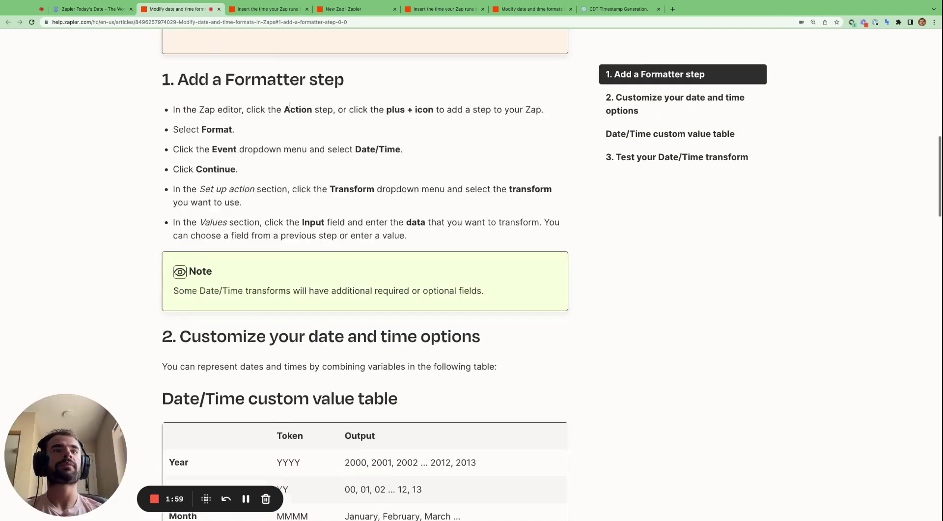
pyautogui.scroll(-7, 287, 169)
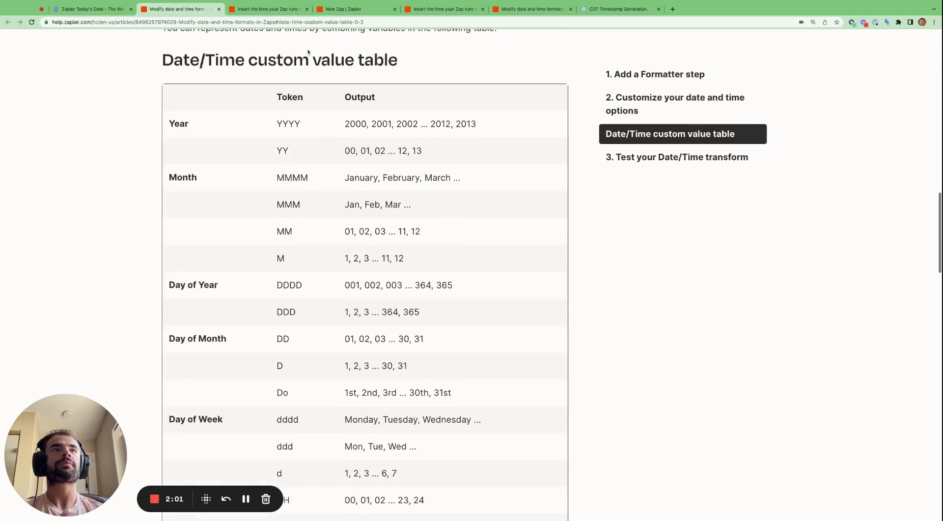
# In the Formatter step, open the To Format options and switch to a custom output format.
pyautogui.click(350, 9)
pyautogui.scroll(-2, 393, 209)
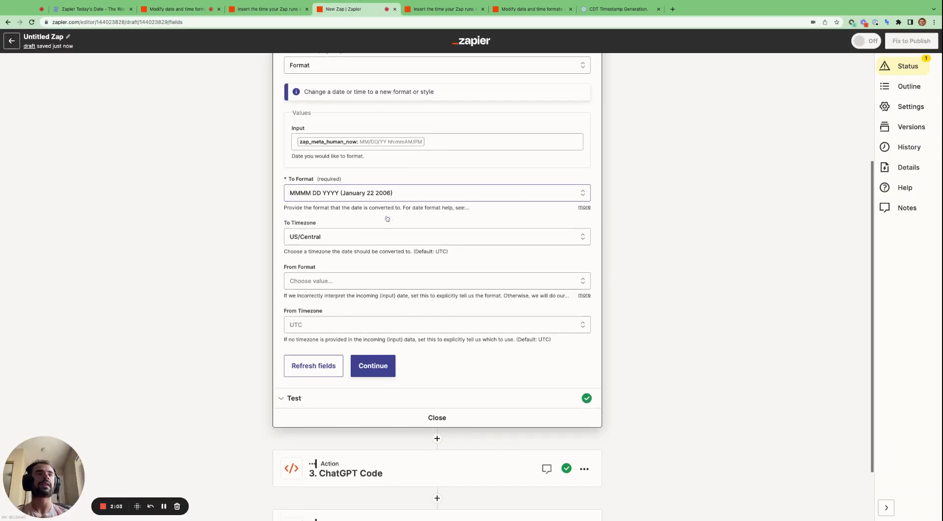
pyautogui.click(351, 165)
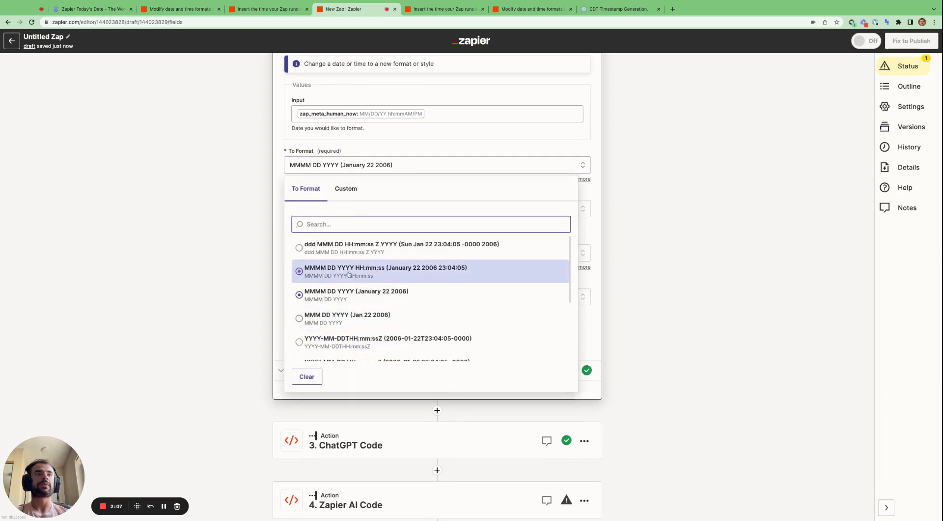
pyautogui.scroll(-10, 334, 307)
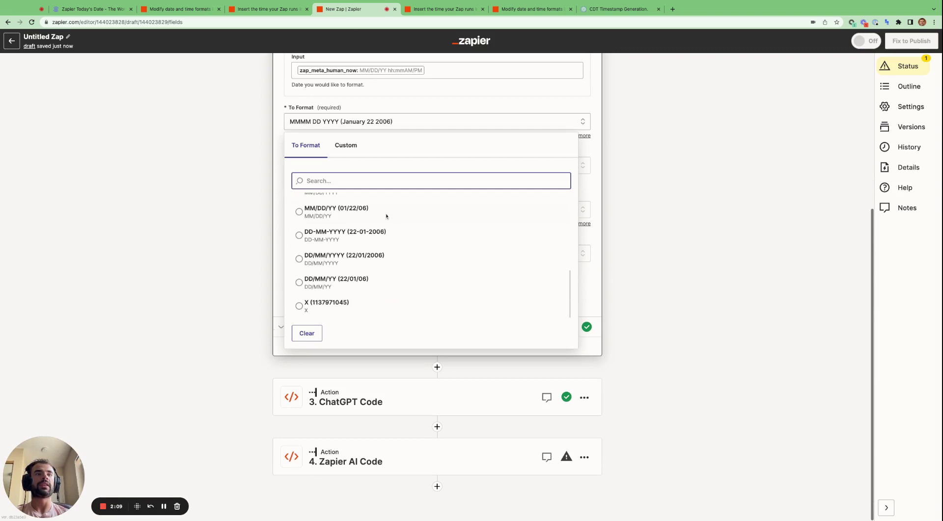
pyautogui.click(345, 145)
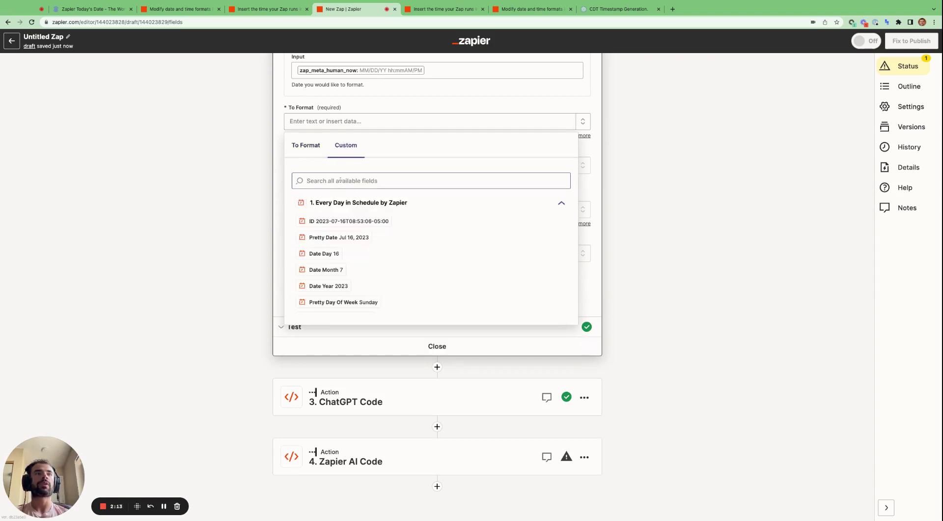
# Review the Date/Time custom value table in the help article, then return to the Zap editor.
pyautogui.click(270, 9)
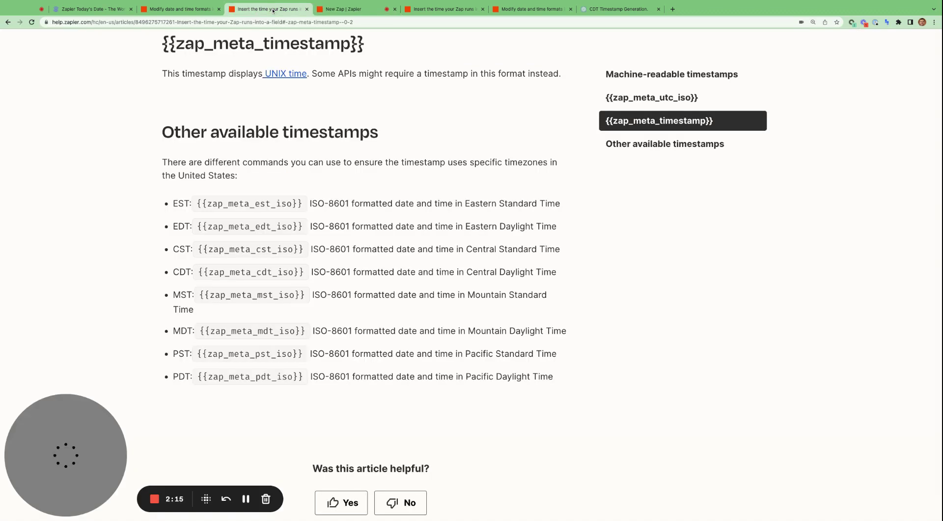
pyautogui.click(177, 8)
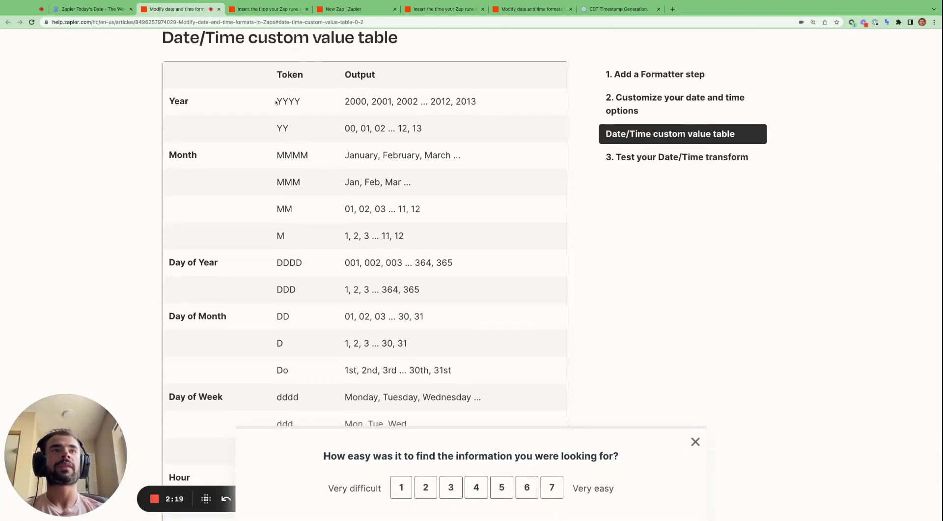
pyautogui.moveTo(275, 101); pyautogui.dragTo(288, 273)
pyautogui.scroll(-2, 221, 263)
pyautogui.scroll(-5, 289, 273)
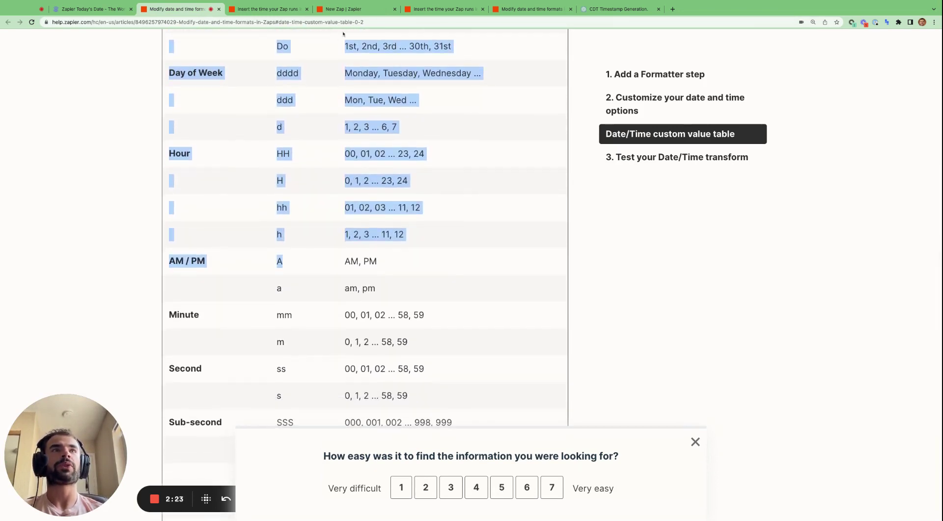
pyautogui.click(343, 9)
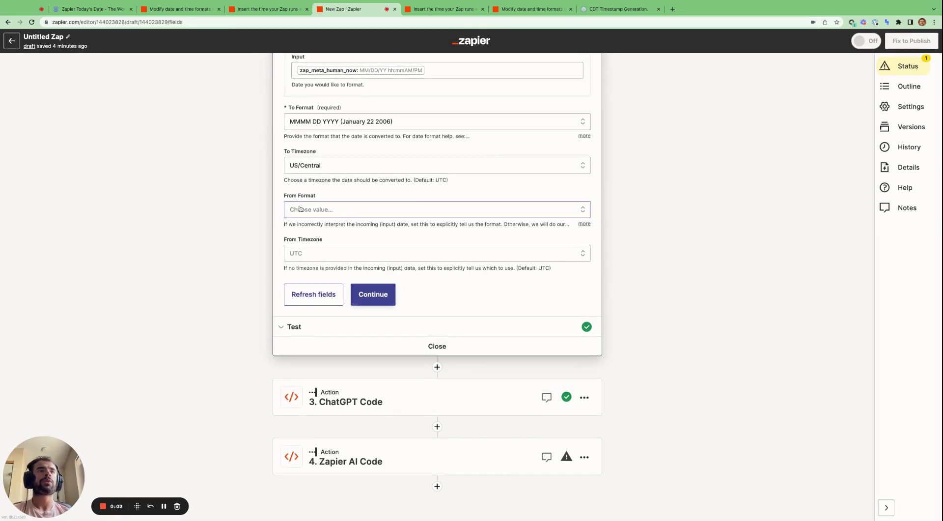
# Open the From Format list of input date formats and close it without choosing one.
pyautogui.scroll(1, 323, 206)
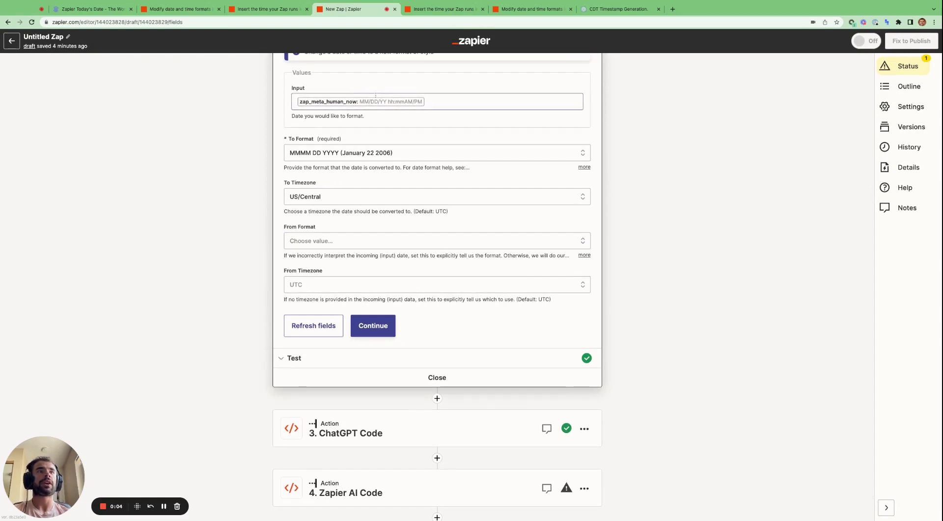
pyautogui.click(337, 241)
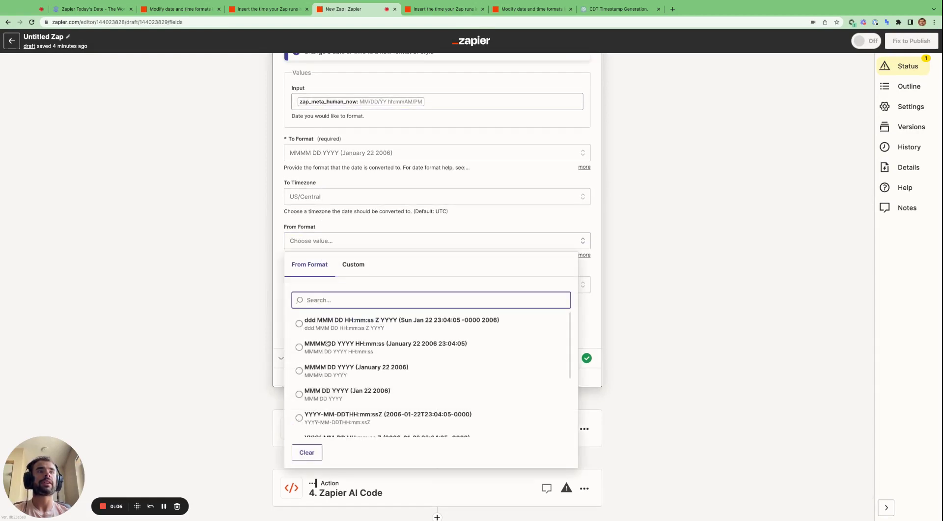
pyautogui.click(690, 290)
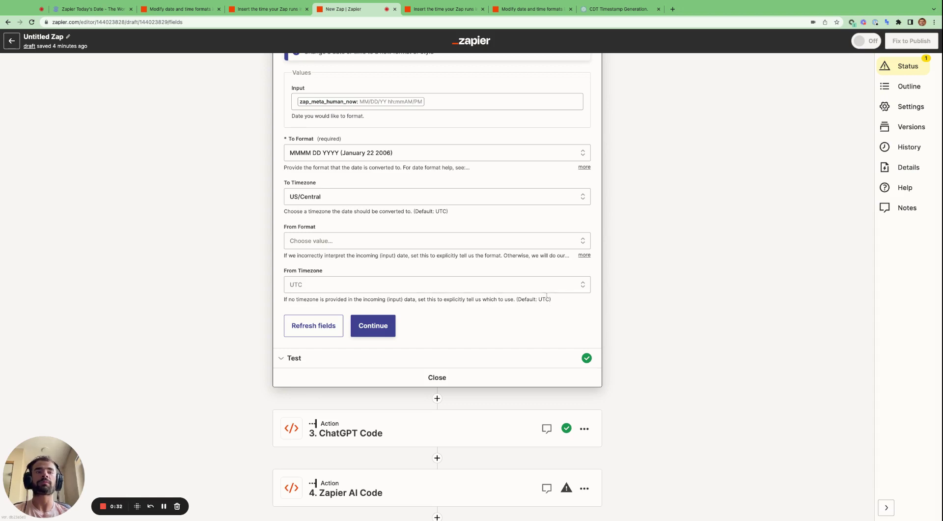
# Recheck the timestamp tokens help article, then expand the step 3 ChatGPT Code step.
pyautogui.scroll(5, 547, 295)
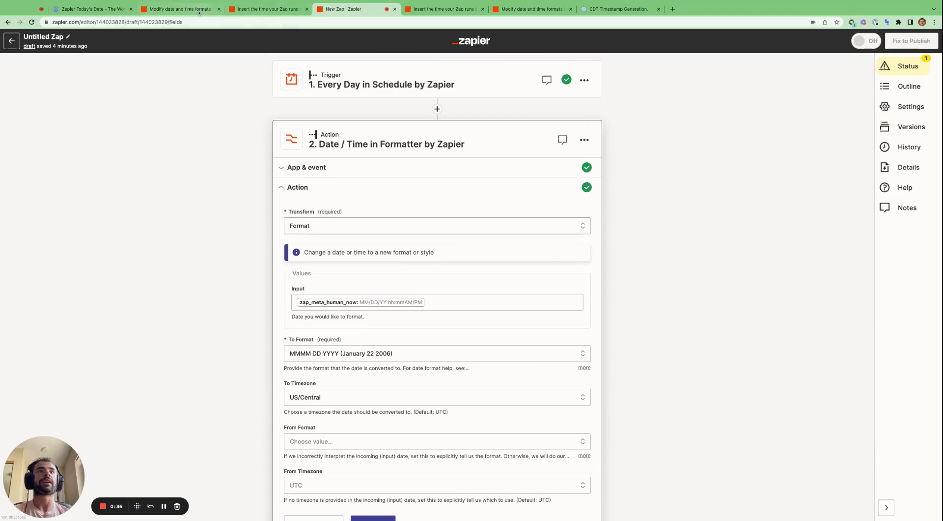
pyautogui.click(265, 9)
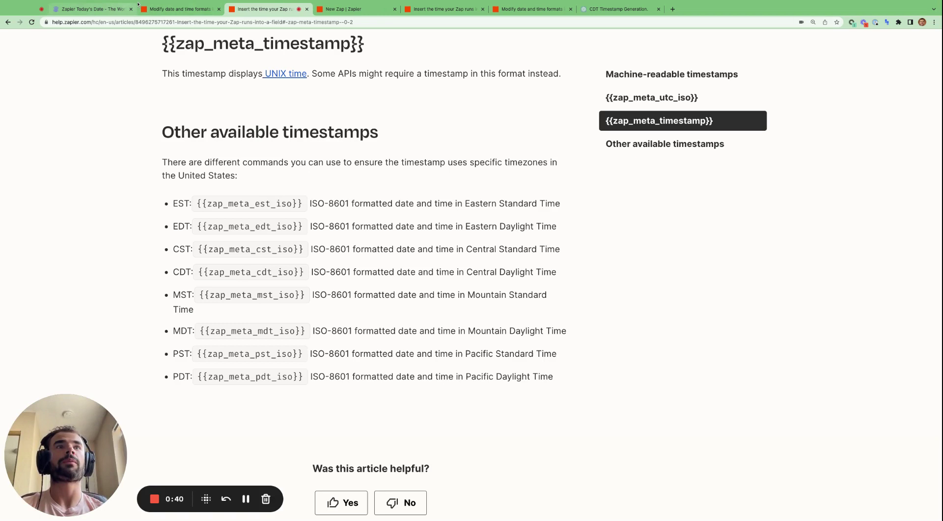
pyautogui.click(369, 10)
pyautogui.scroll(-5, 459, 176)
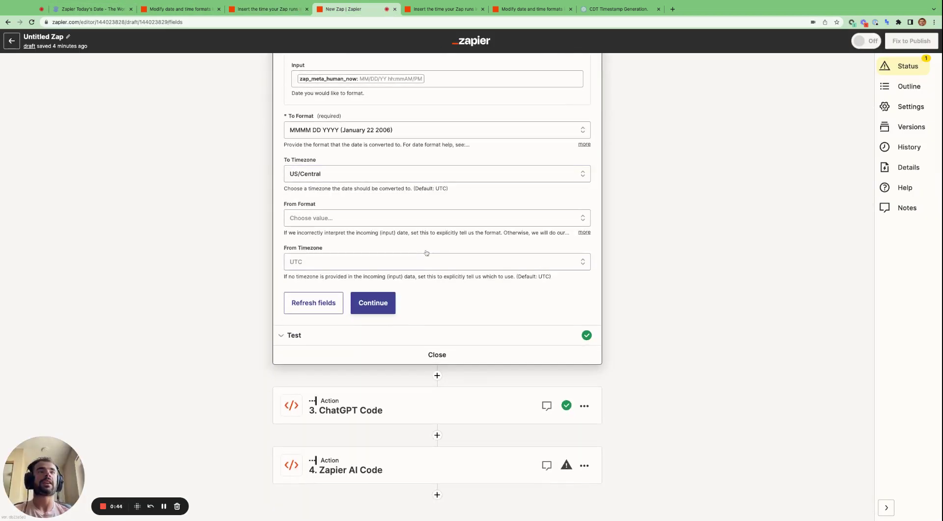
pyautogui.scroll(-1, 427, 253)
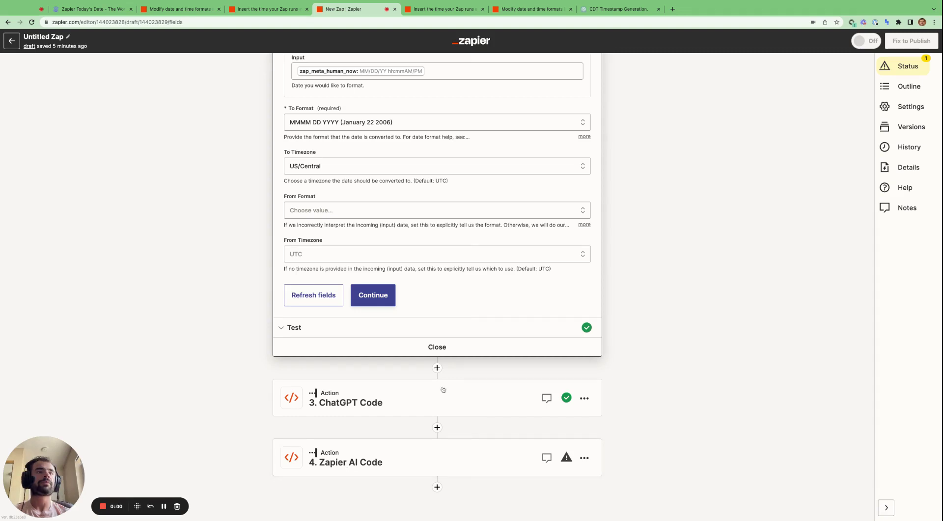
pyautogui.click(444, 393)
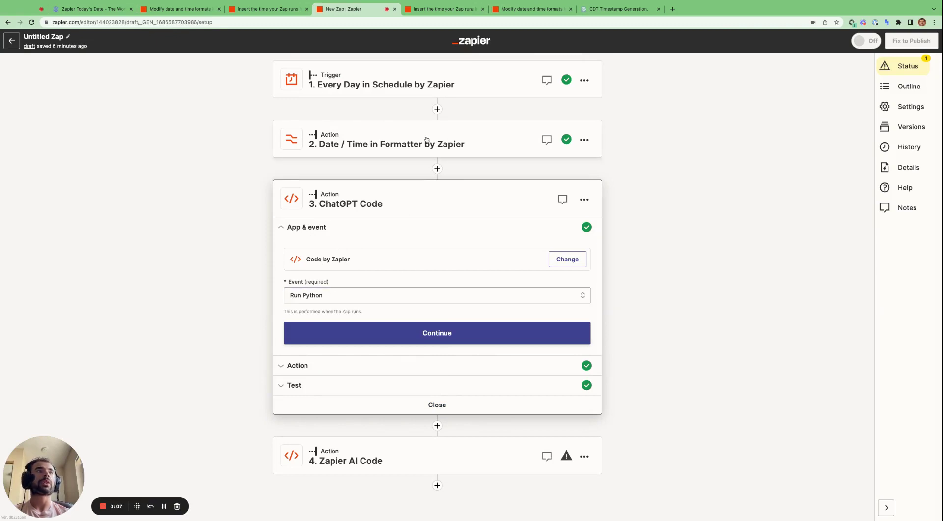
# Copy ChatGPT's Python snippet that formats today's date as '16th July 2023' using strftime("%dth %B %Y").
pyautogui.click(626, 10)
pyautogui.scroll(6, 626, 154)
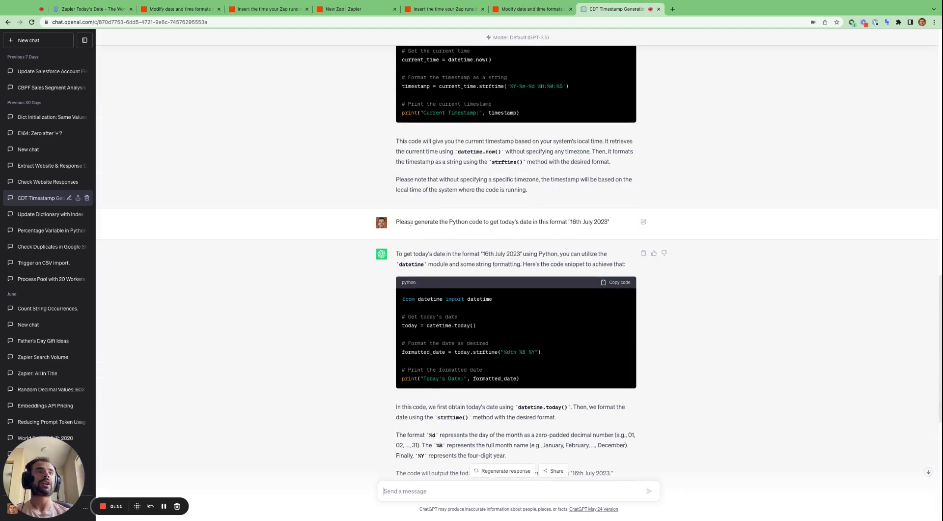
pyautogui.press('super+equal')
pyautogui.press('super+equal')
pyautogui.press('super+equal')
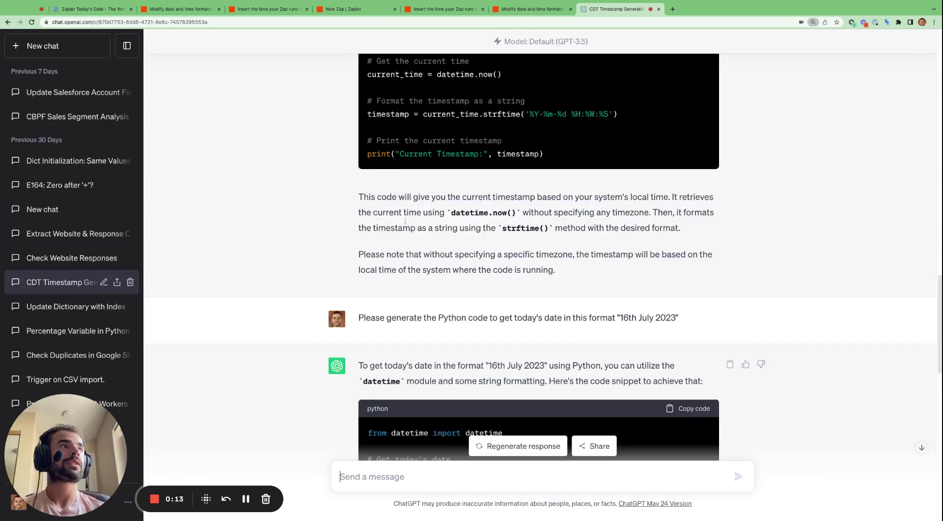
pyautogui.scroll(-3, 359, 175)
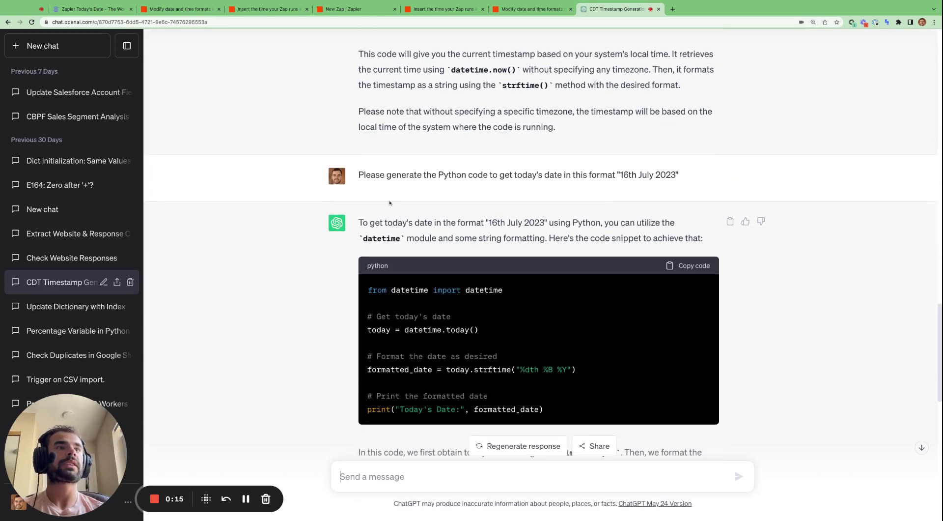
pyautogui.moveTo(360, 175); pyautogui.dragTo(676, 174)
pyautogui.scroll(-1, 558, 225)
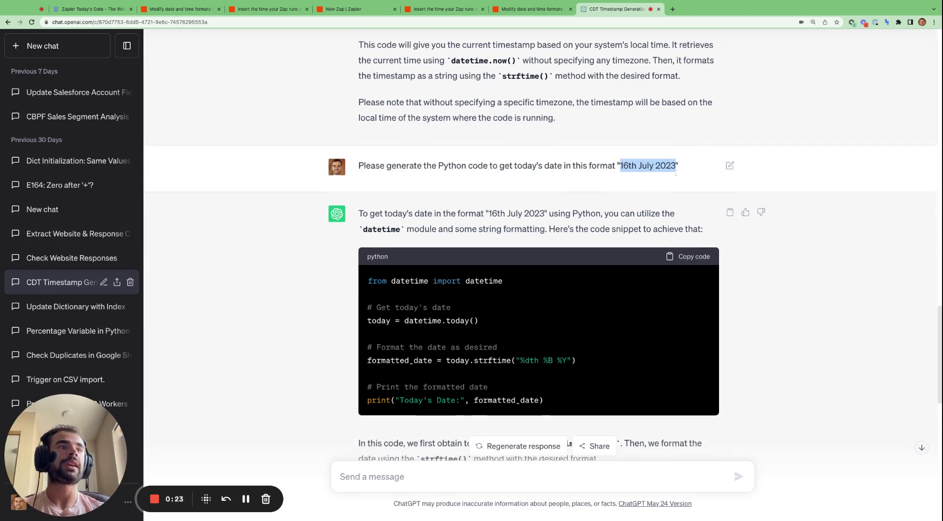
pyautogui.tripleClick(369, 275)
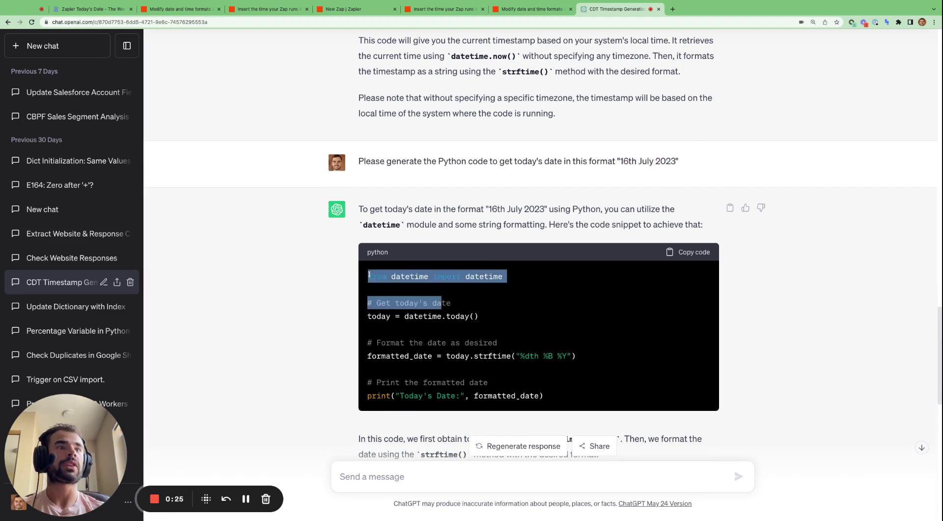
pyautogui.click(693, 253)
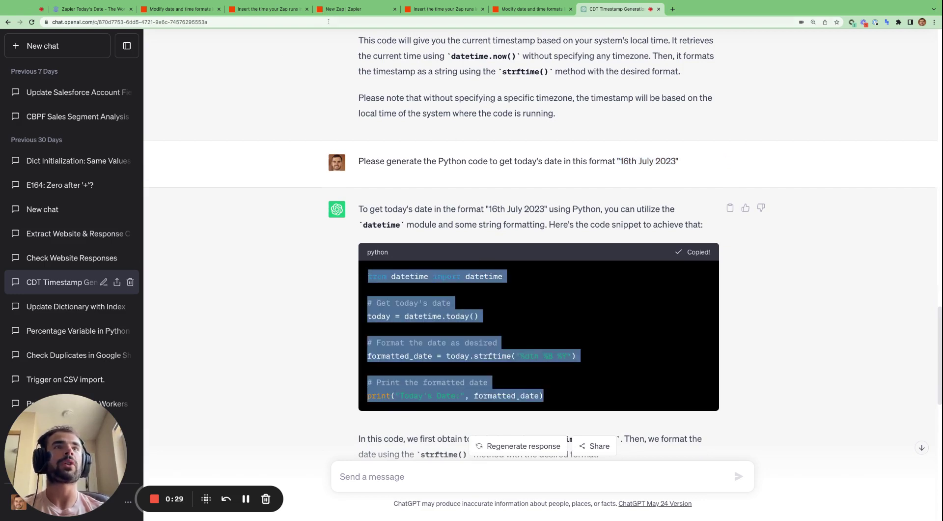
# Expand the ChatGPT Code step's Action settings to view its Python code.
pyautogui.click(342, 9)
pyautogui.click(334, 363)
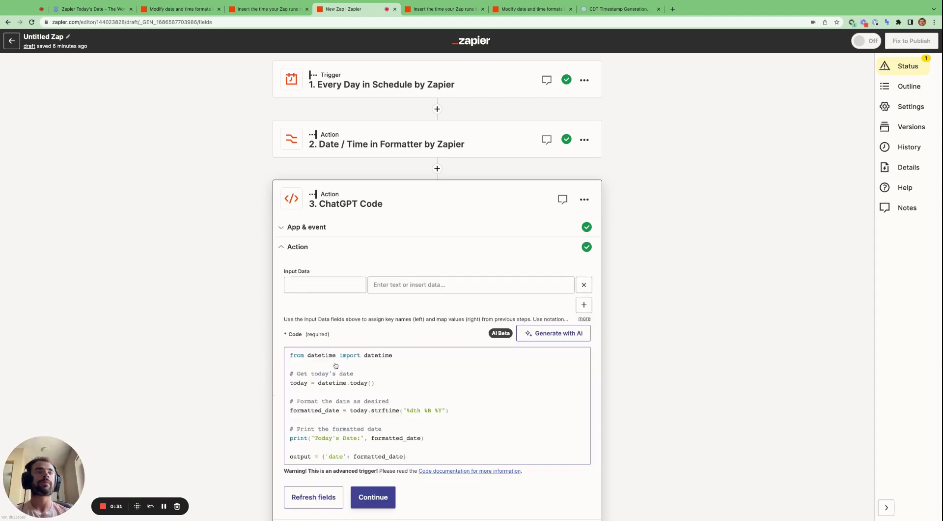
pyautogui.moveTo(425, 393); pyautogui.dragTo(290, 310)
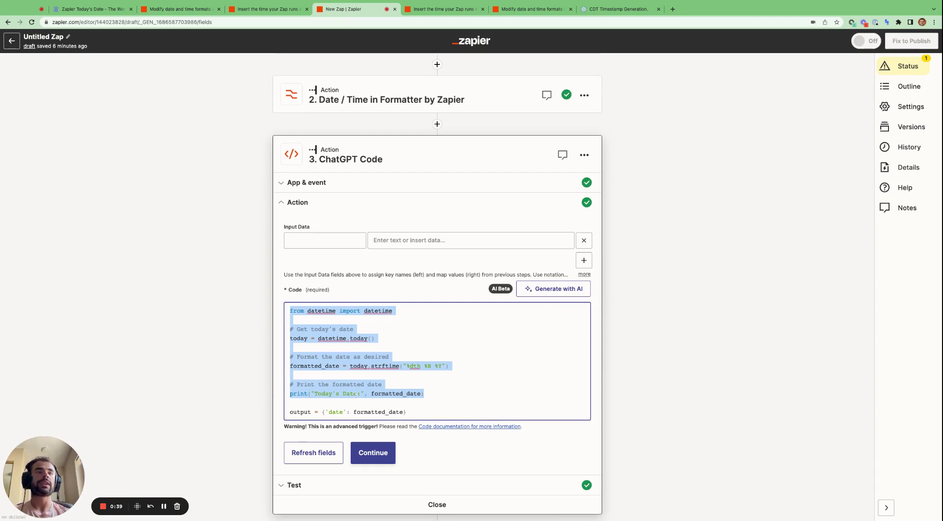
# Compare with ChatGPT's print line, re-paste the step's code, and highlight the output = {'date': formatted_date} dictionary.
pyautogui.click(602, 9)
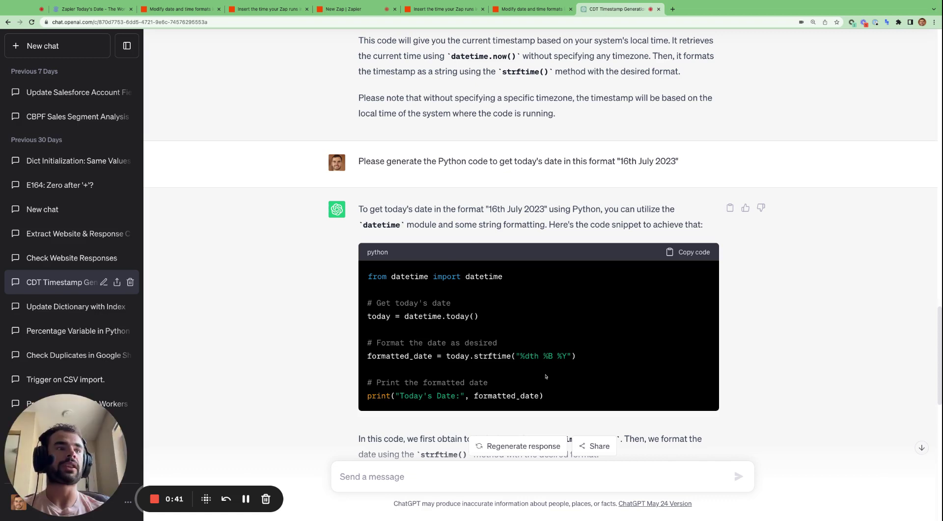
pyautogui.tripleClick(541, 396)
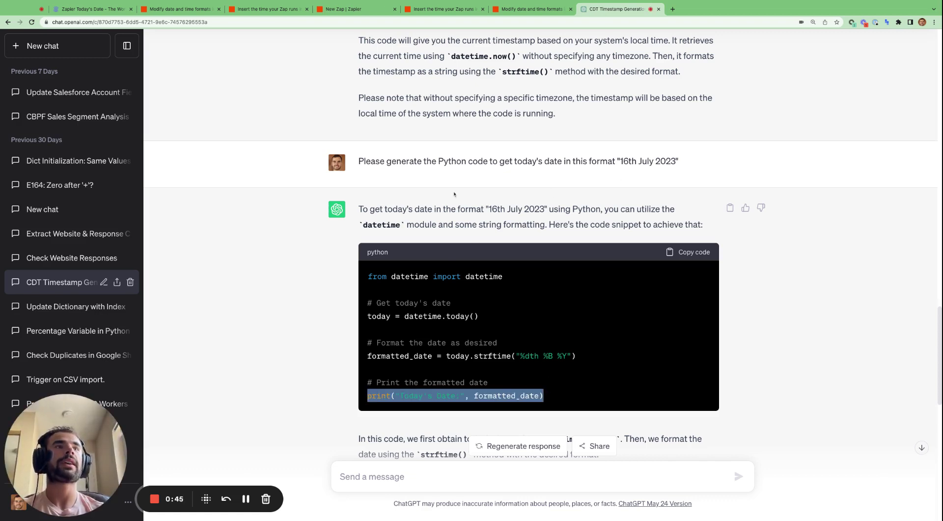
pyautogui.click(349, 12)
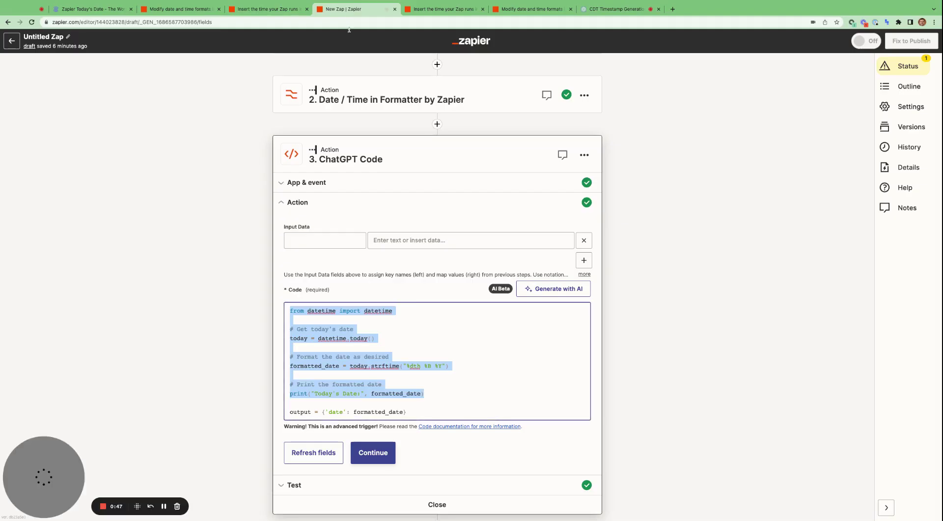
pyautogui.scroll(-1, 390, 291)
pyautogui.click(315, 369)
pyautogui.press('super+a')
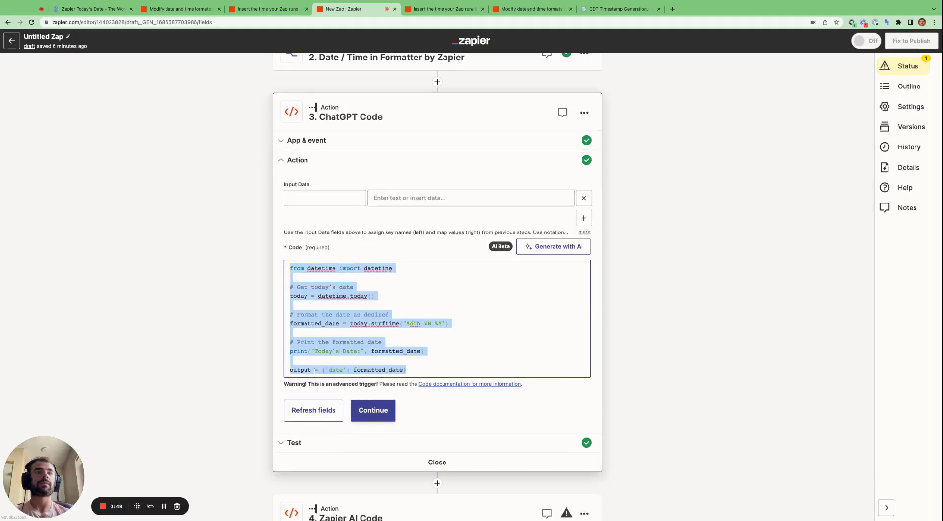
pyautogui.press('super+v')
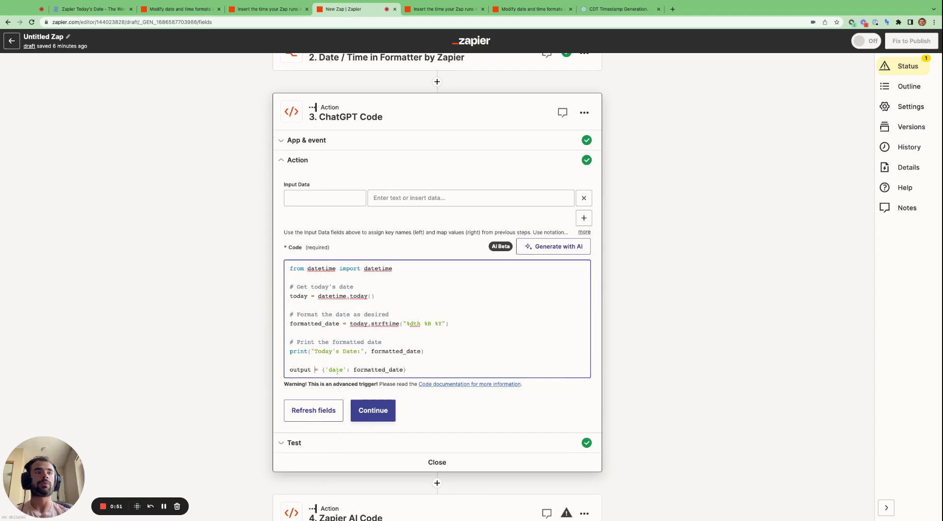
pyautogui.moveTo(321, 369); pyautogui.dragTo(406, 370)
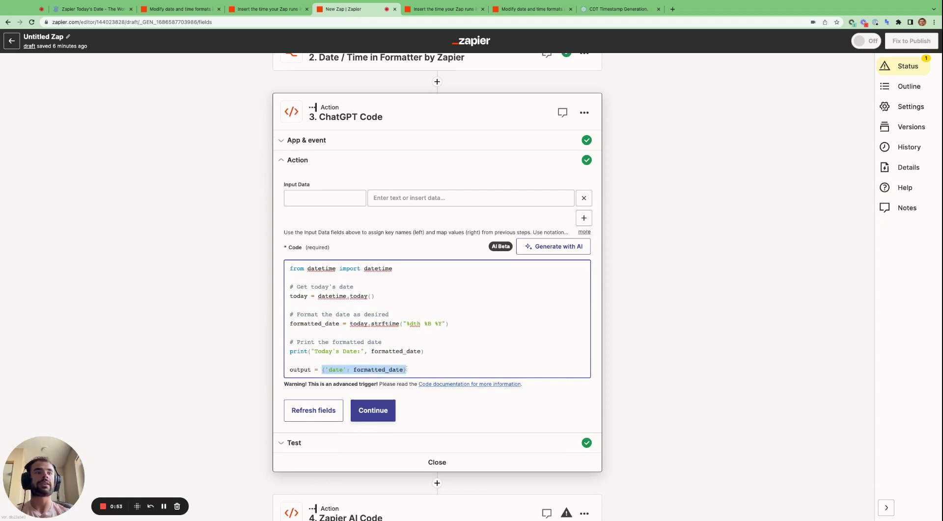
# Check the blog article's suggested output line, then return to the ChatGPT Code step.
pyautogui.click(91, 8)
pyautogui.scroll(-7, 470, 335)
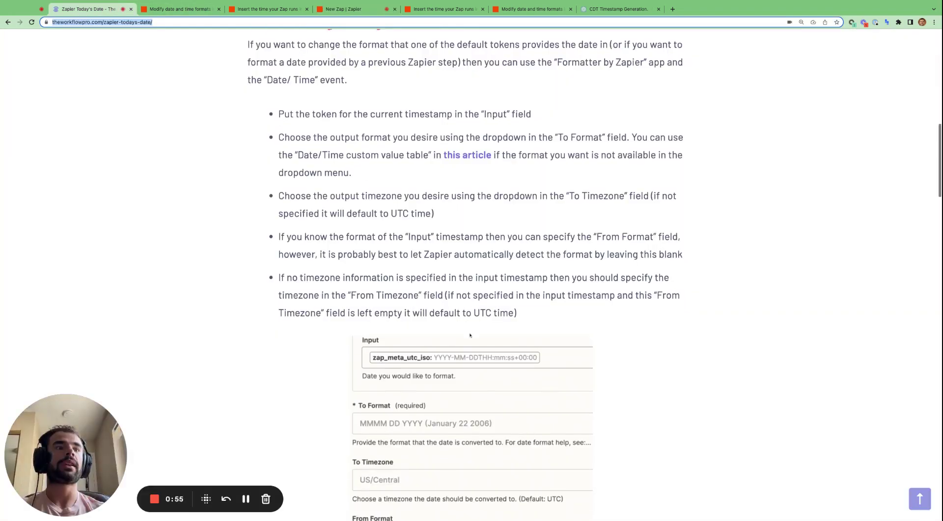
pyautogui.scroll(-7, 470, 335)
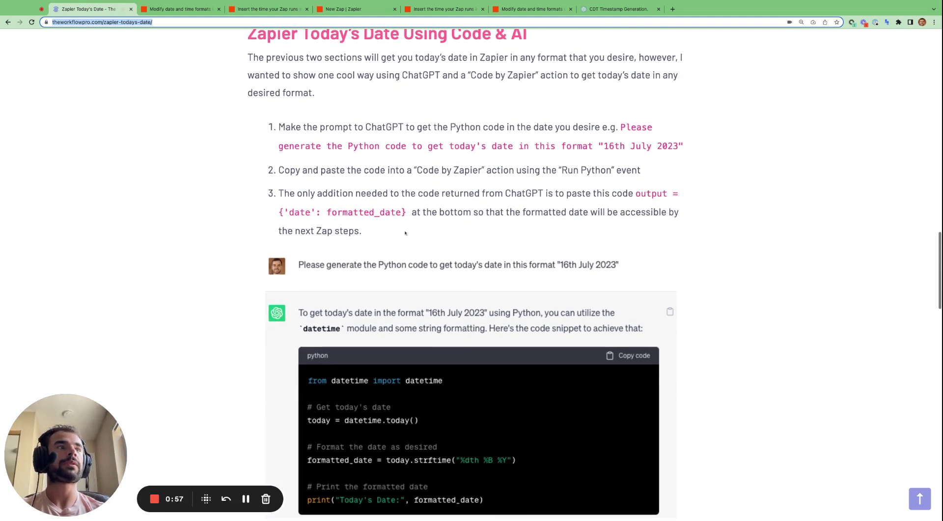
pyautogui.moveTo(637, 193); pyautogui.dragTo(406, 212)
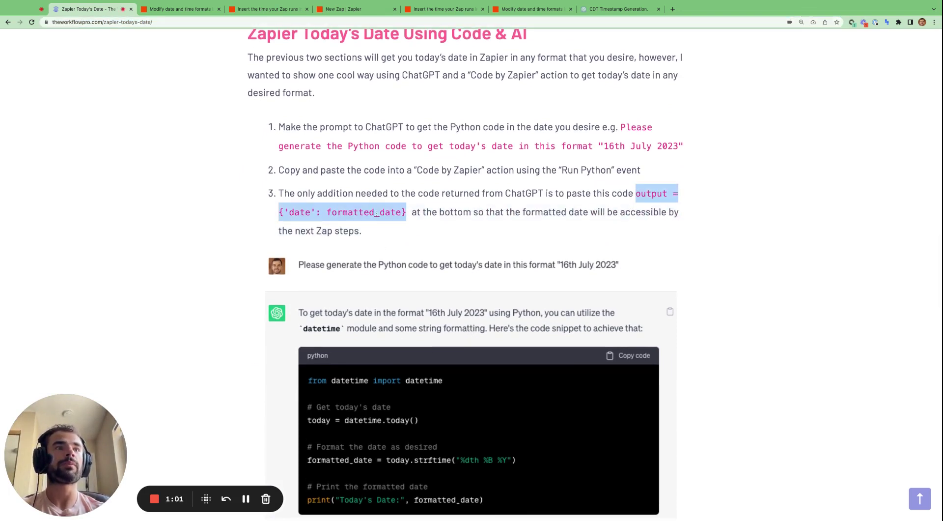
pyautogui.click(343, 9)
pyautogui.click(417, 314)
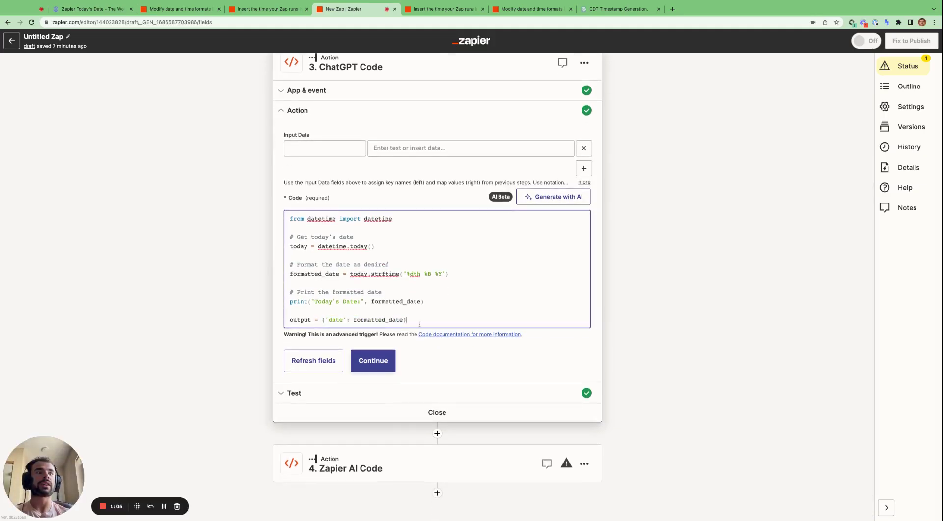
pyautogui.hotkey('ctrl', 'a')
pyautogui.click(307, 320)
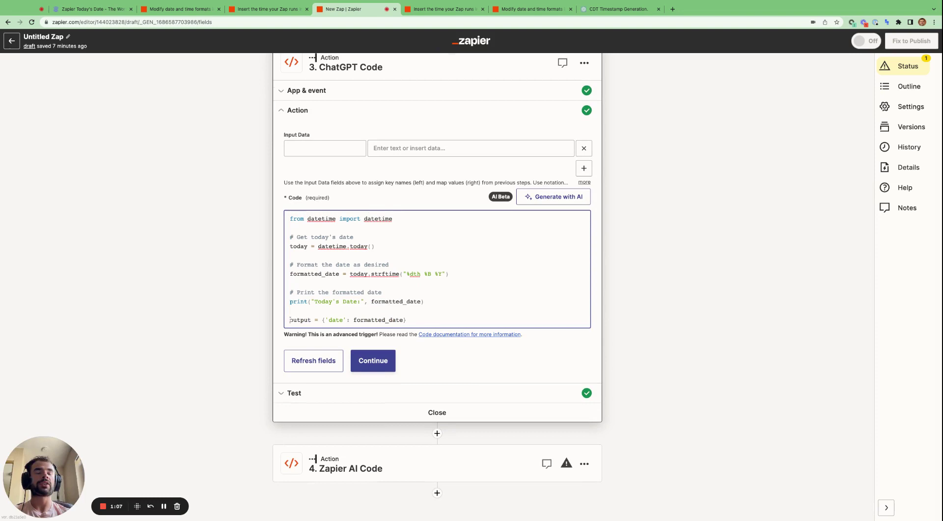
pyautogui.moveTo(290, 320); pyautogui.dragTo(421, 301)
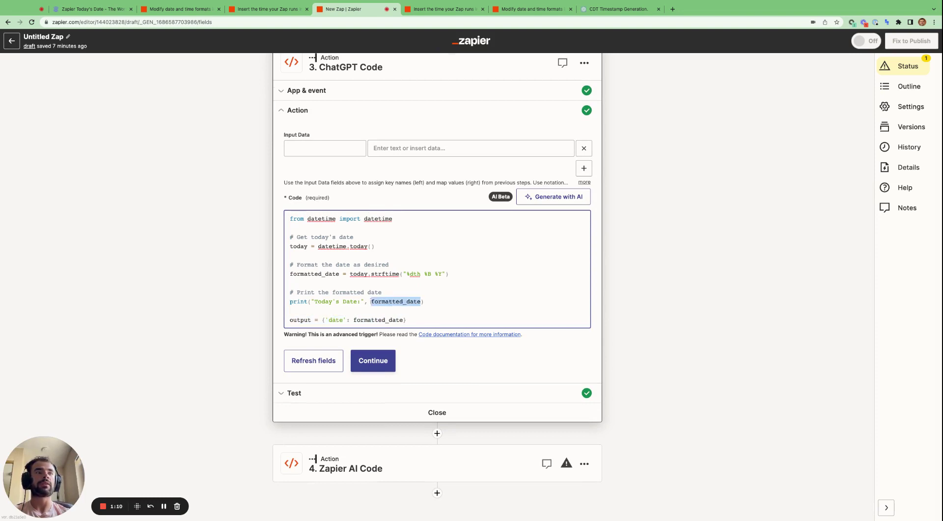
pyautogui.click(315, 393)
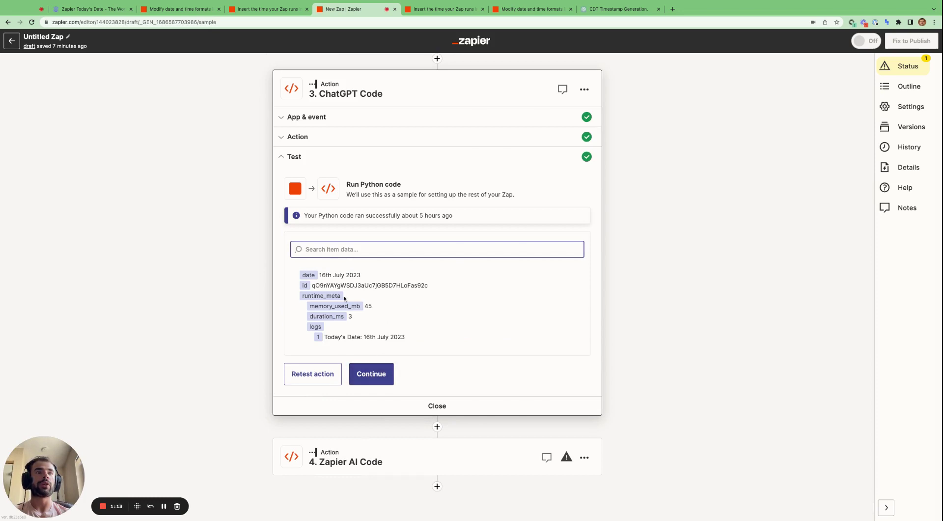
pyautogui.click(328, 281)
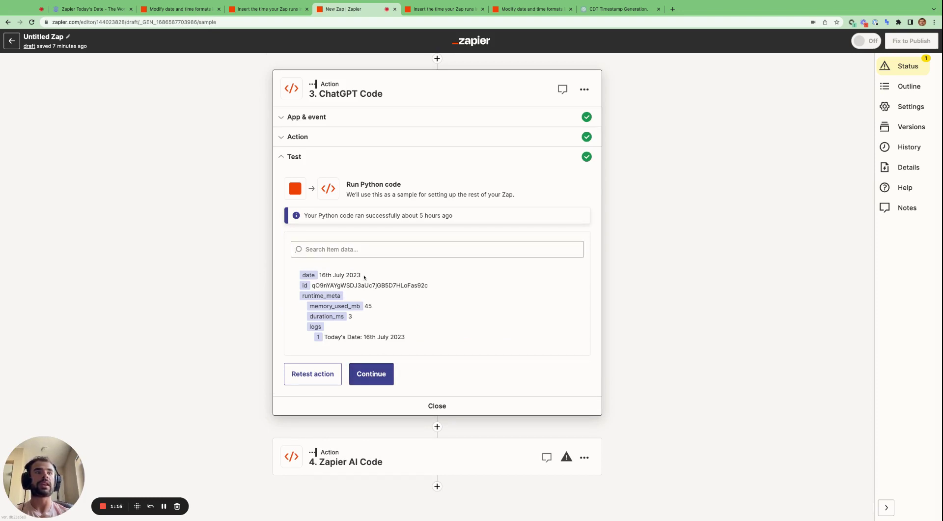
pyautogui.moveTo(364, 278); pyautogui.dragTo(320, 276)
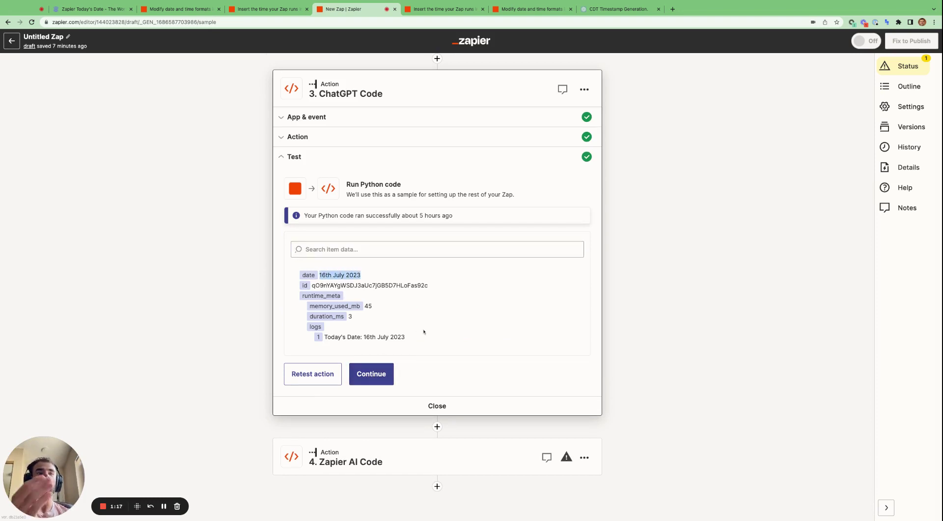
pyautogui.scroll(-1, 411, 449)
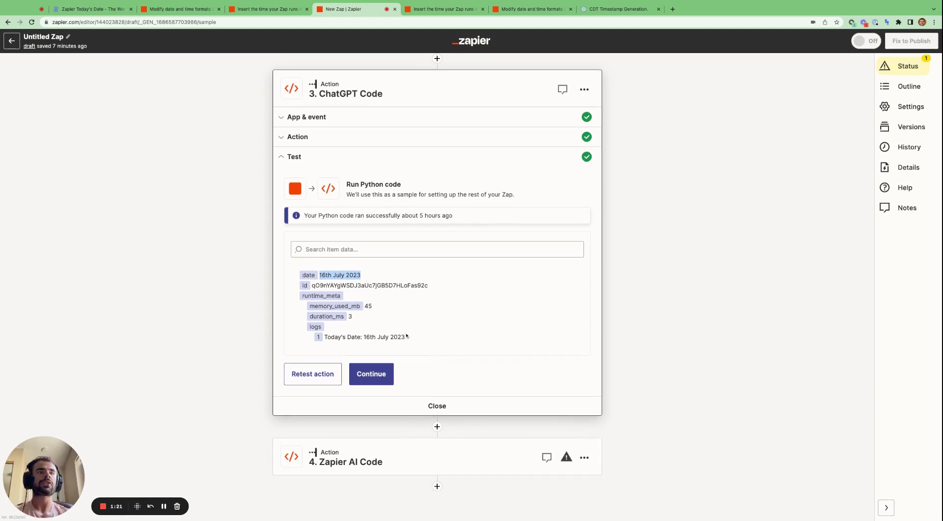
pyautogui.click(360, 138)
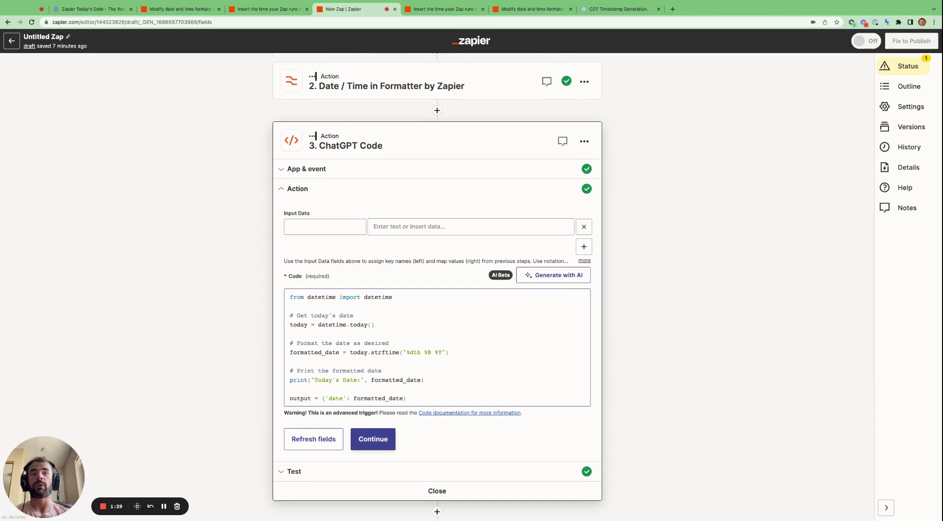
# In ChatGPT, highlight the earlier question about central district timestamps.
pyautogui.click(609, 9)
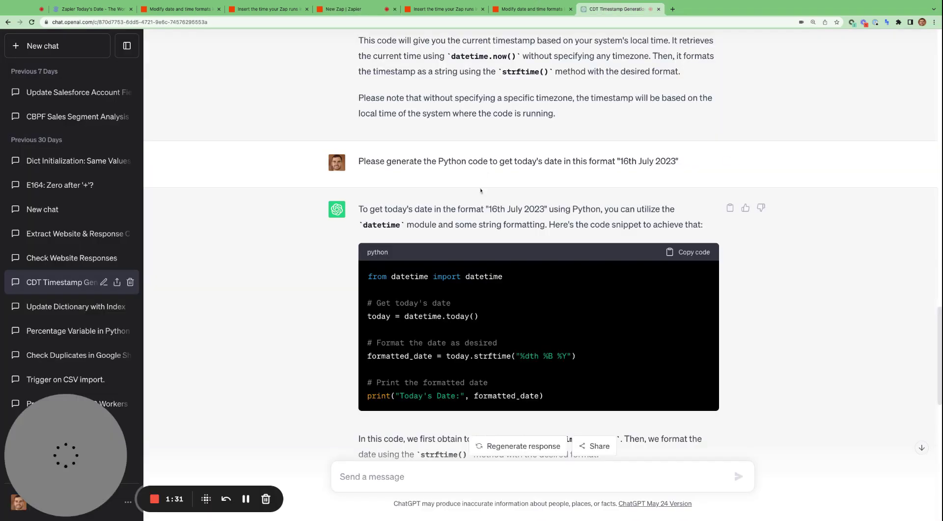
pyautogui.scroll(5, 481, 191)
pyautogui.scroll(15, 480, 191)
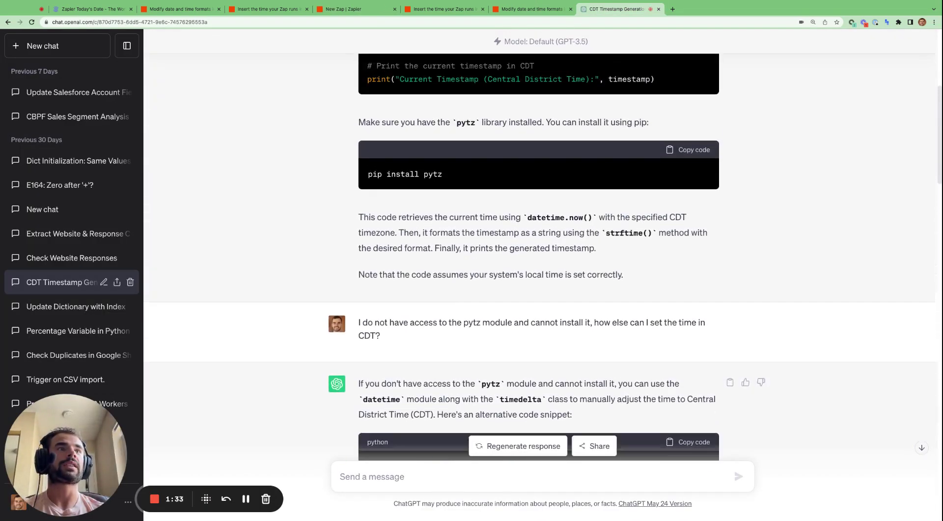
pyautogui.scroll(3, 539, 245)
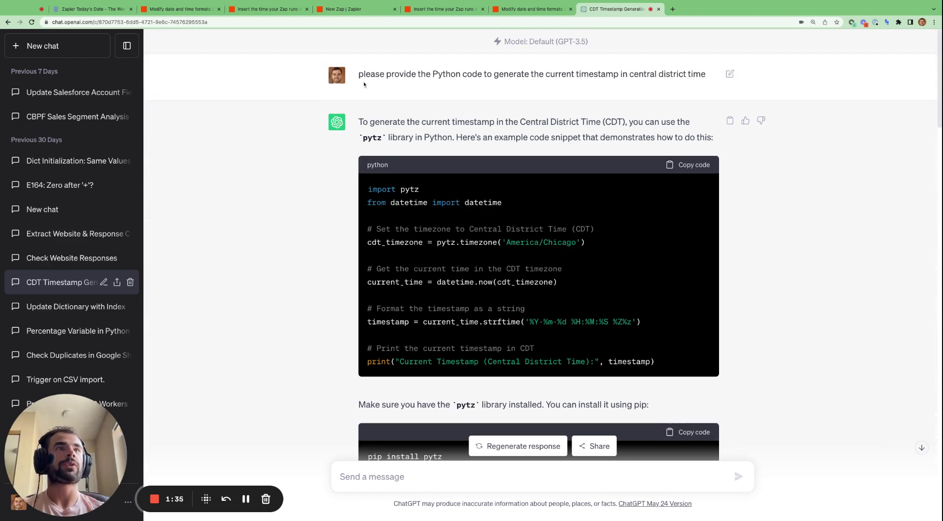
pyautogui.moveTo(359, 74); pyautogui.dragTo(706, 75)
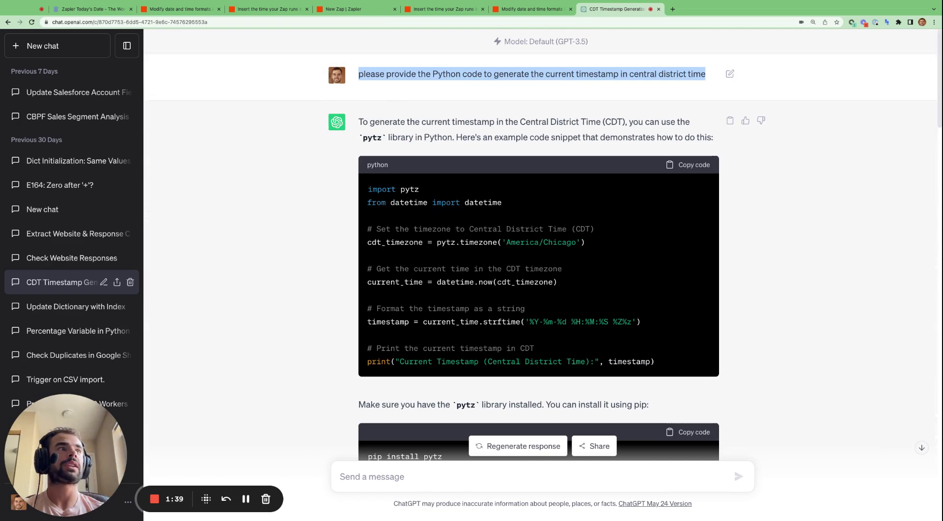
pyautogui.scroll(-5, 664, 134)
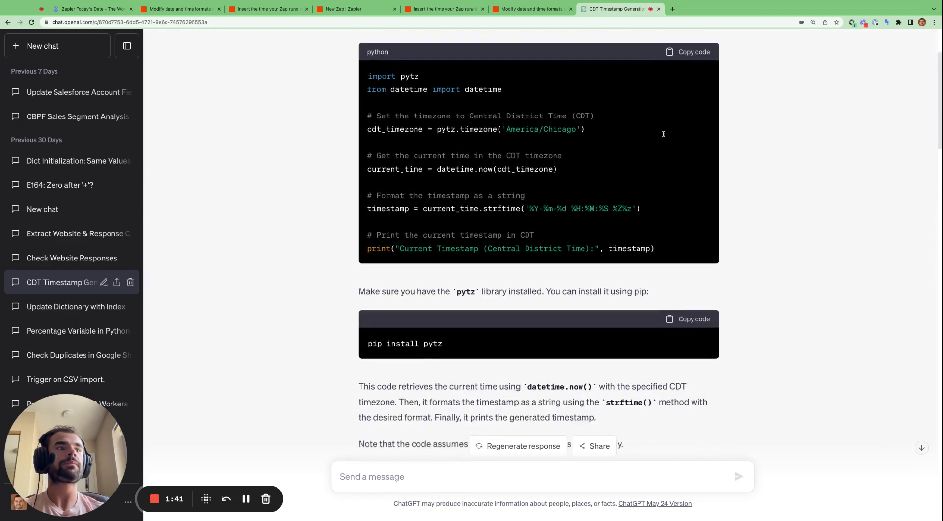
pyautogui.scroll(-3, 664, 134)
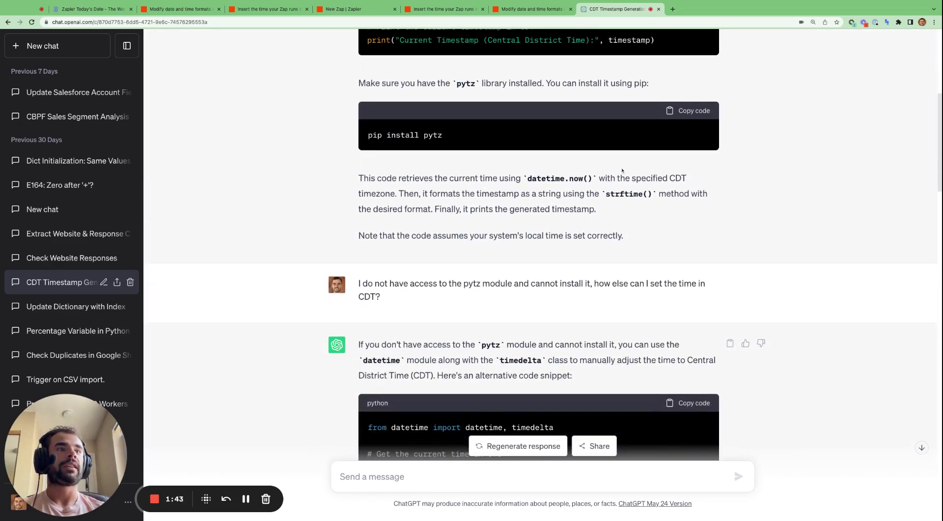
pyautogui.scroll(7, 531, 257)
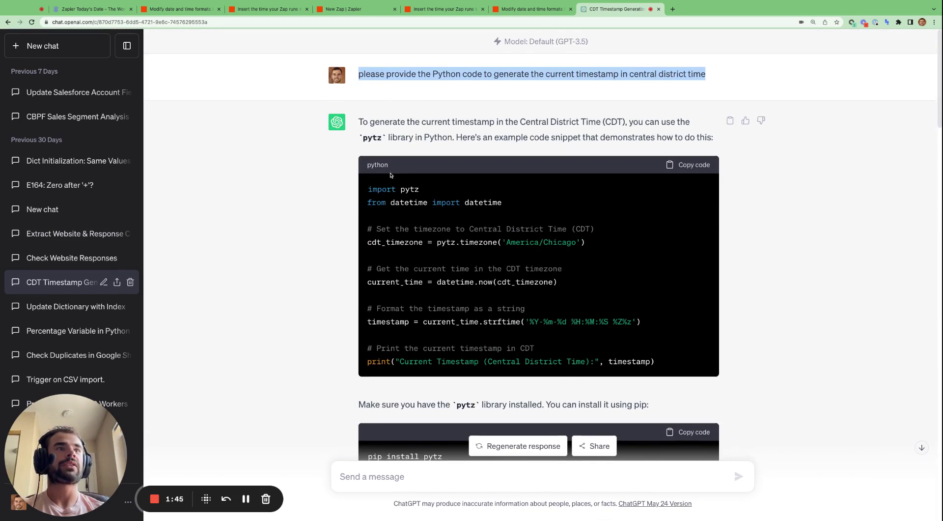
pyautogui.moveTo(369, 189); pyautogui.dragTo(400, 189)
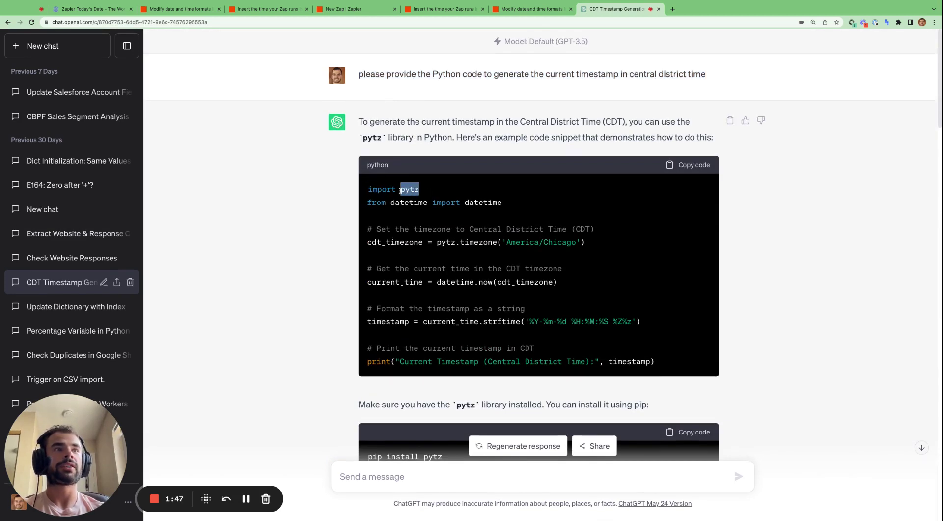
# Highlight the pytz follow-up about setting CDT time and the timedelta class in its answer.
pyautogui.scroll(-4, 451, 199)
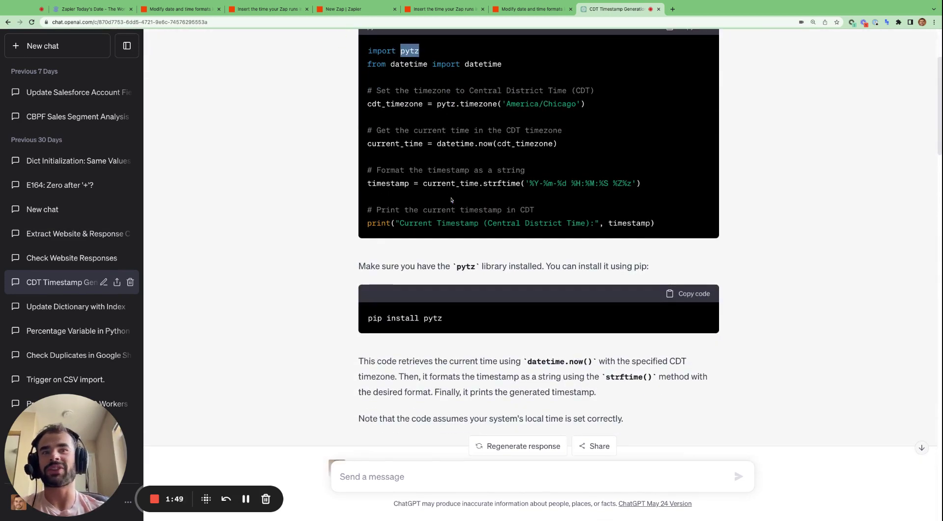
pyautogui.scroll(-5, 364, 292)
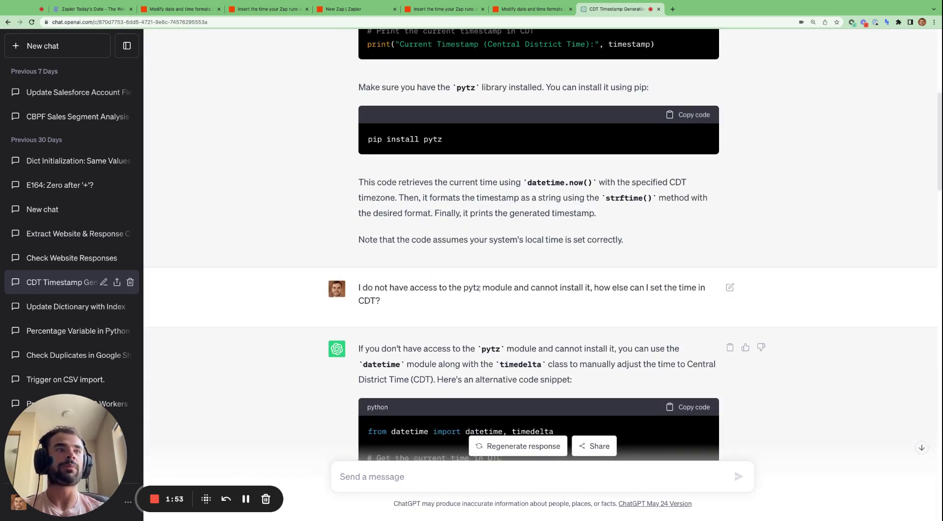
pyautogui.moveTo(481, 289); pyautogui.dragTo(463, 288)
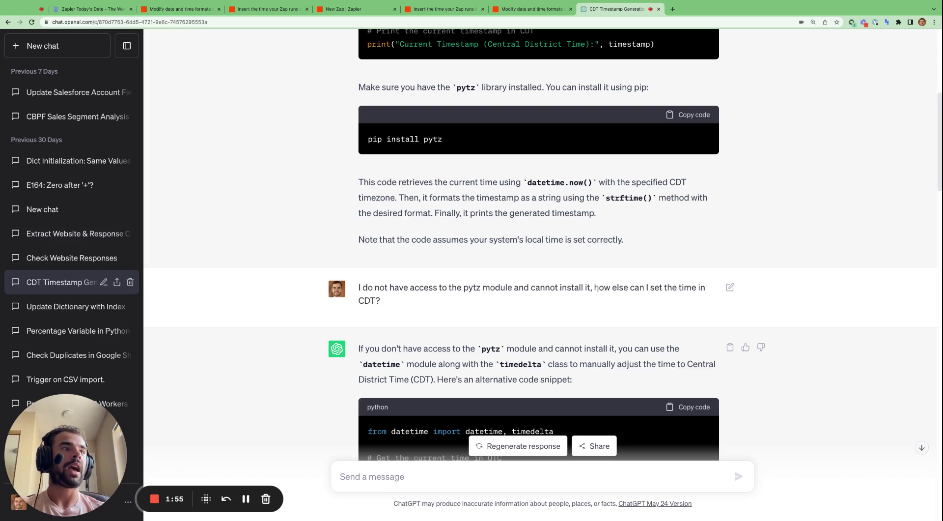
pyautogui.moveTo(599, 289); pyautogui.dragTo(382, 301)
pyautogui.scroll(-6, 597, 288)
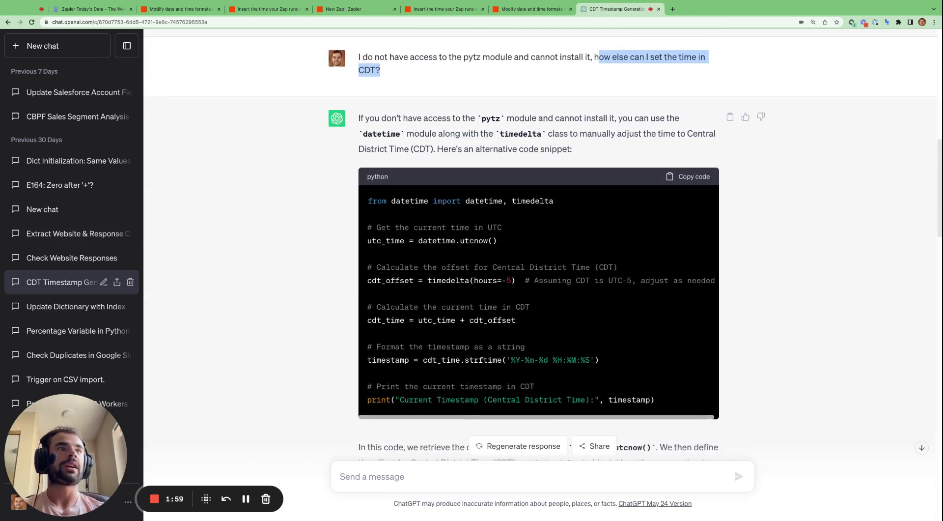
pyautogui.moveTo(500, 133); pyautogui.dragTo(568, 134)
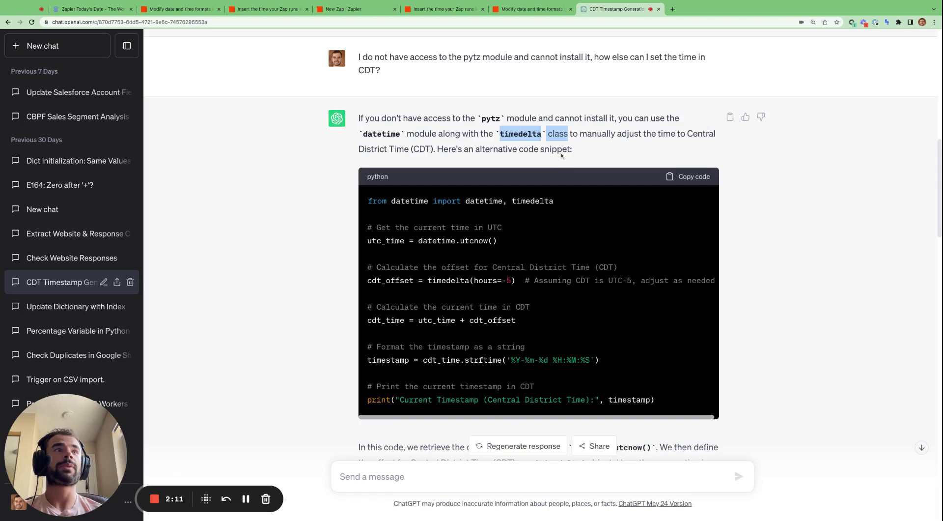
# Highlight the request for '16th July 2023' date code, then return to the Zap editor.
pyautogui.scroll(3, 561, 155)
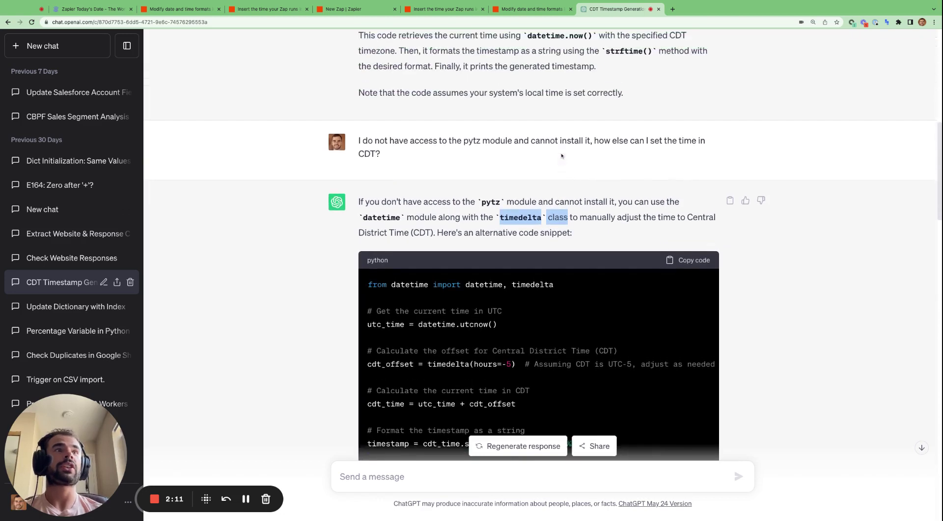
pyautogui.tripleClick(359, 145)
pyautogui.scroll(-15, 493, 226)
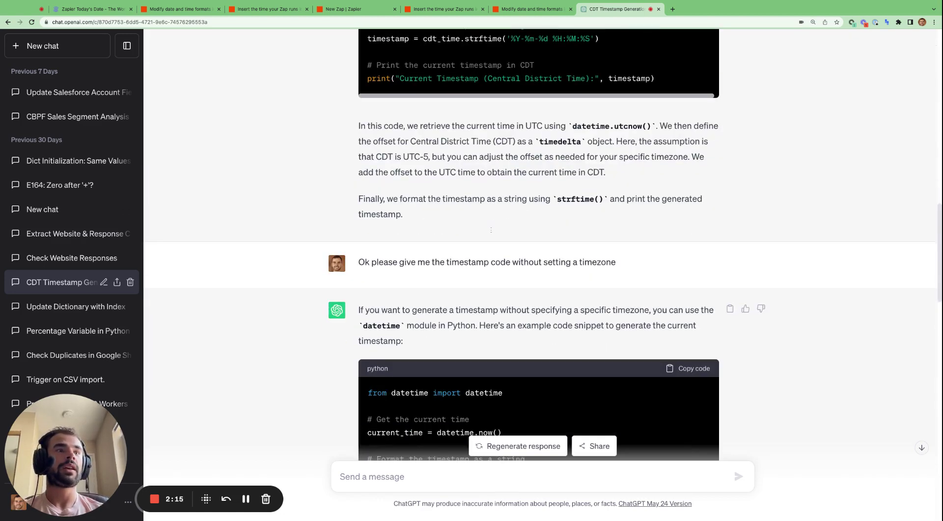
pyautogui.scroll(-5, 491, 230)
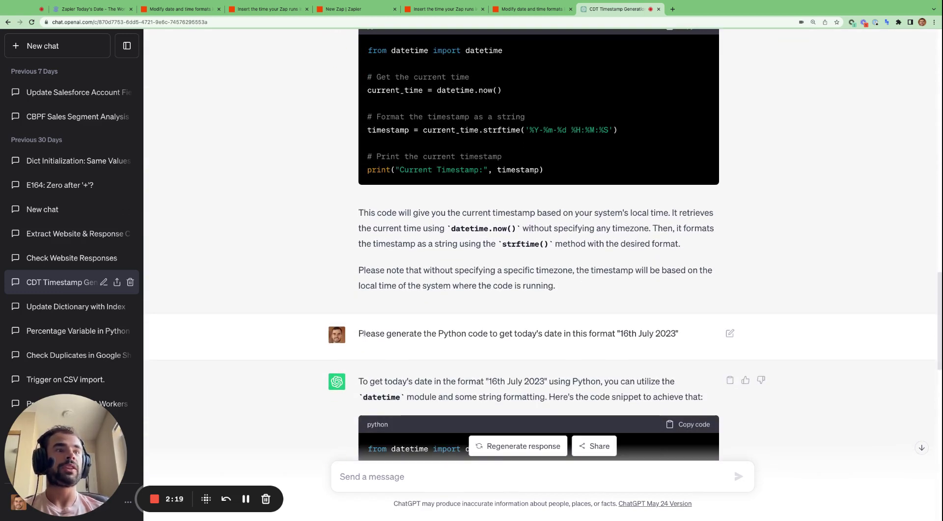
pyautogui.moveTo(364, 333); pyautogui.dragTo(679, 334)
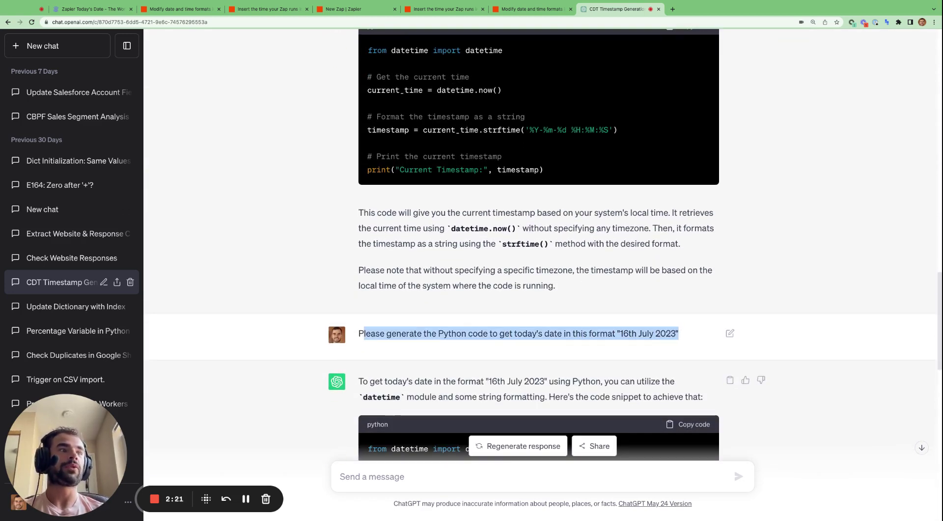
pyautogui.scroll(-5, 563, 363)
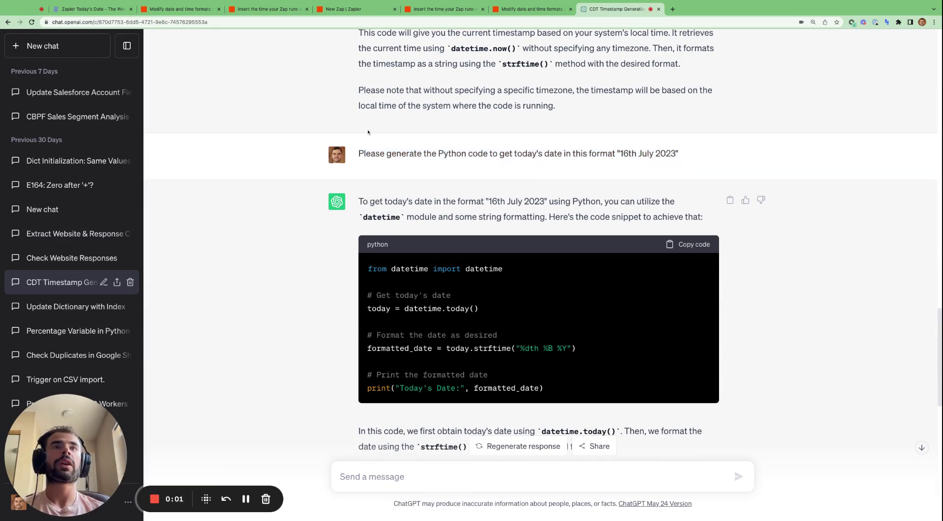
pyautogui.click(363, 11)
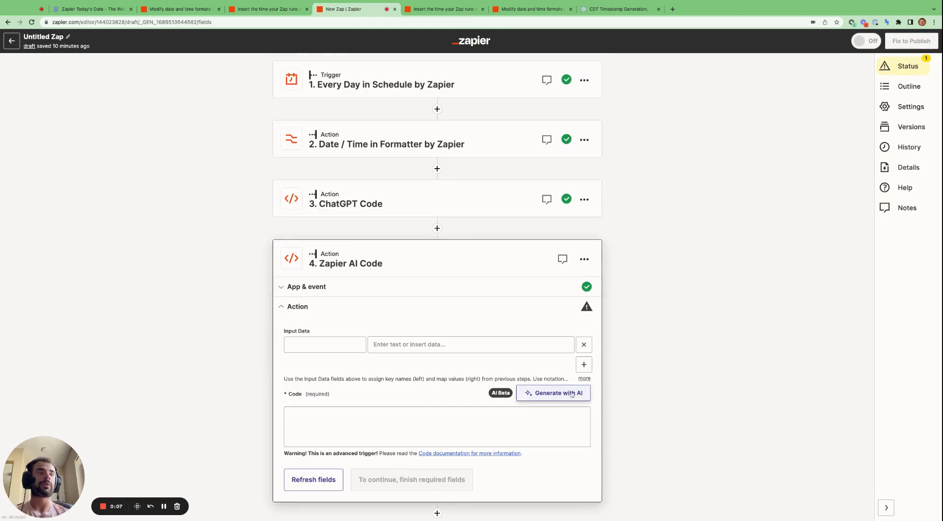
# Expand the Zapier AI Code step's Action settings and start Generate with AI.
pyautogui.click(341, 287)
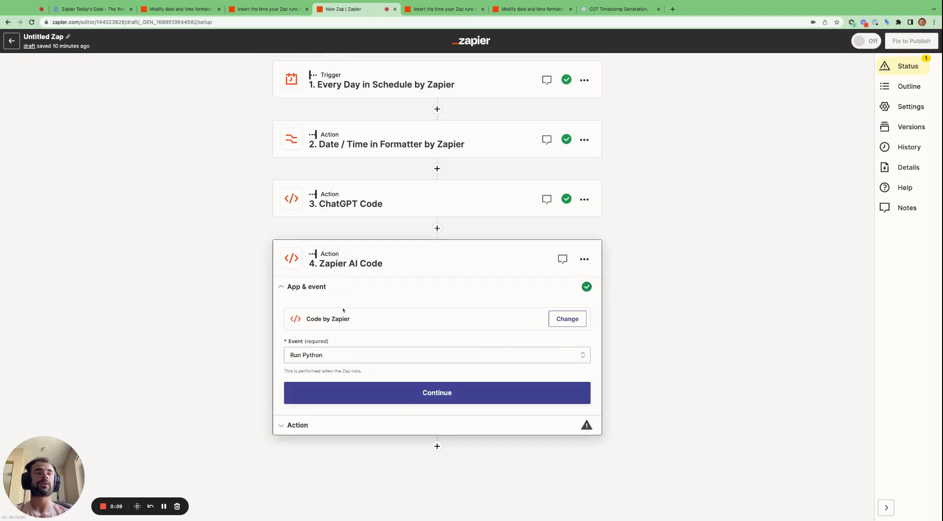
pyautogui.click(325, 428)
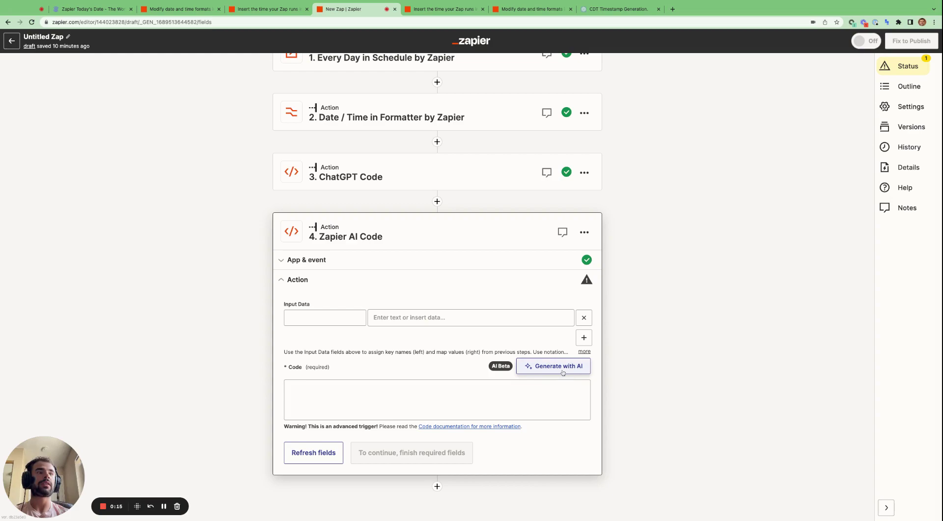
pyautogui.click(564, 371)
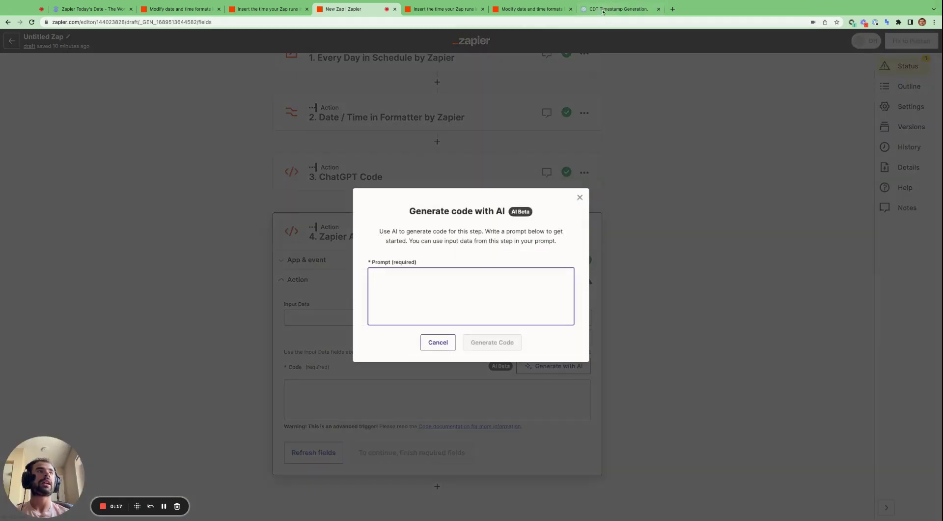
# Use ChatGPT's '16th July 2023' date request as the AI prompt and generate the Python code.
pyautogui.click(602, 9)
pyautogui.scroll(2, 499, 217)
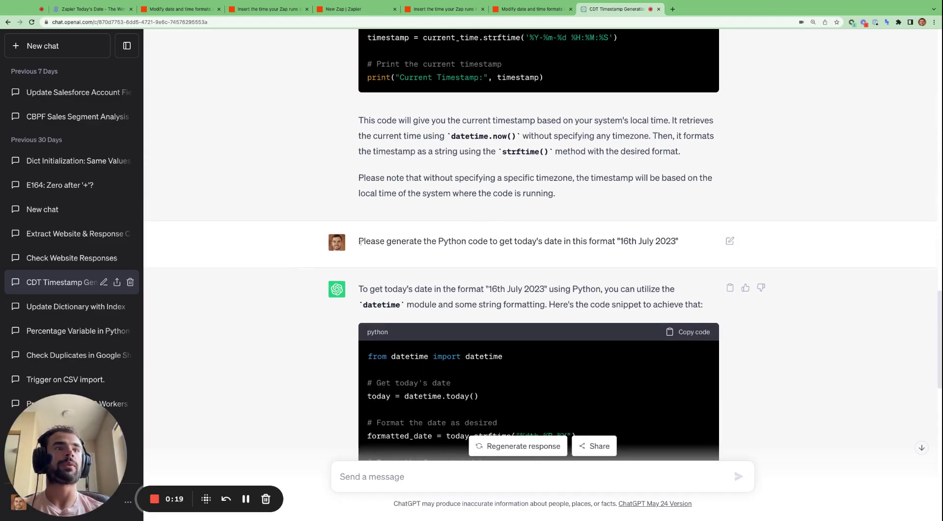
pyautogui.moveTo(358, 240); pyautogui.dragTo(680, 242)
pyautogui.press('super+c')
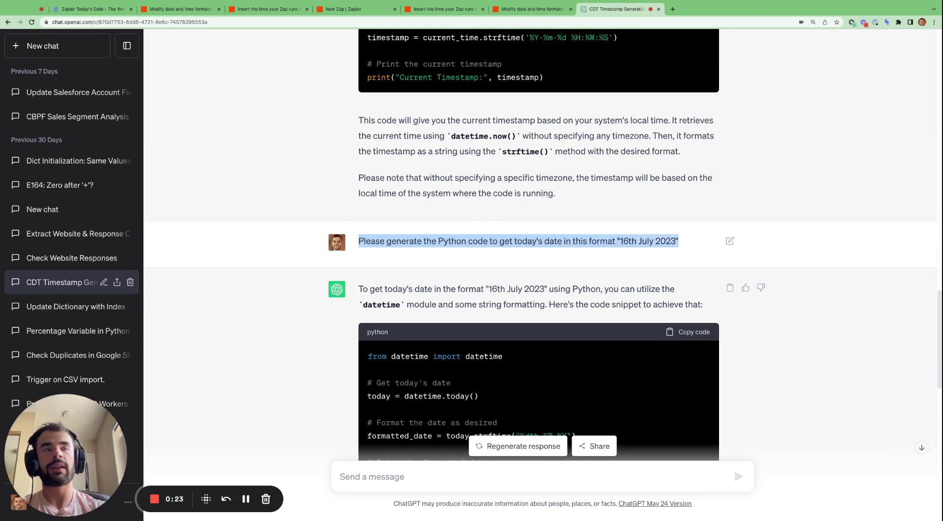
pyautogui.click(339, 9)
pyautogui.press('super+v')
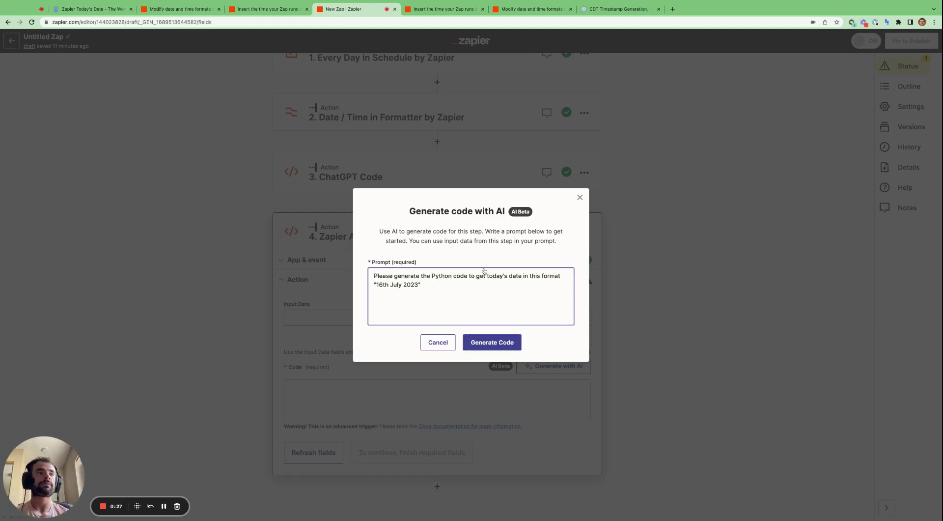
pyautogui.click(511, 343)
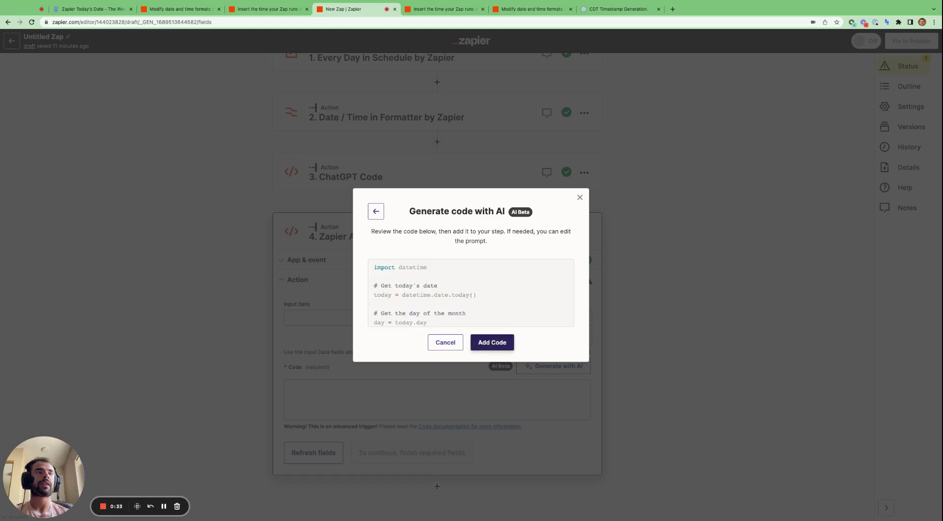
pyautogui.scroll(-10, 505, 313)
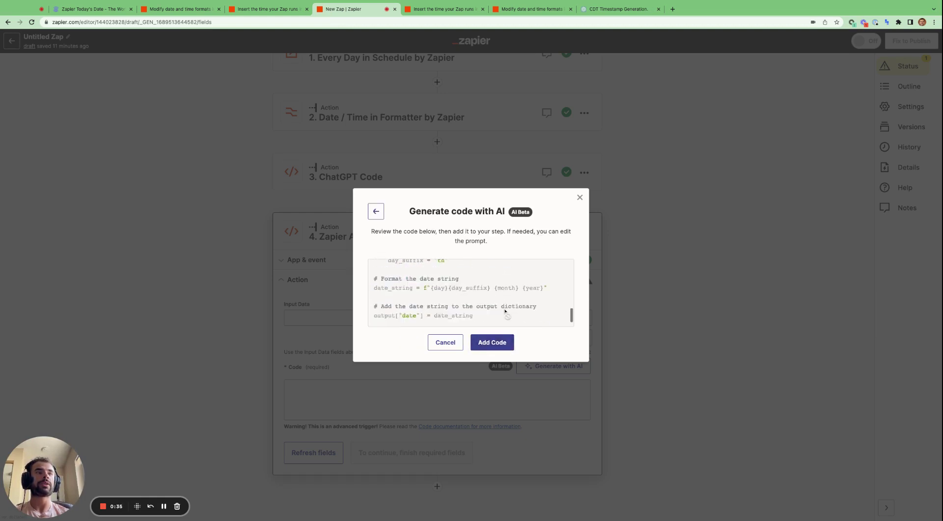
pyautogui.click(493, 342)
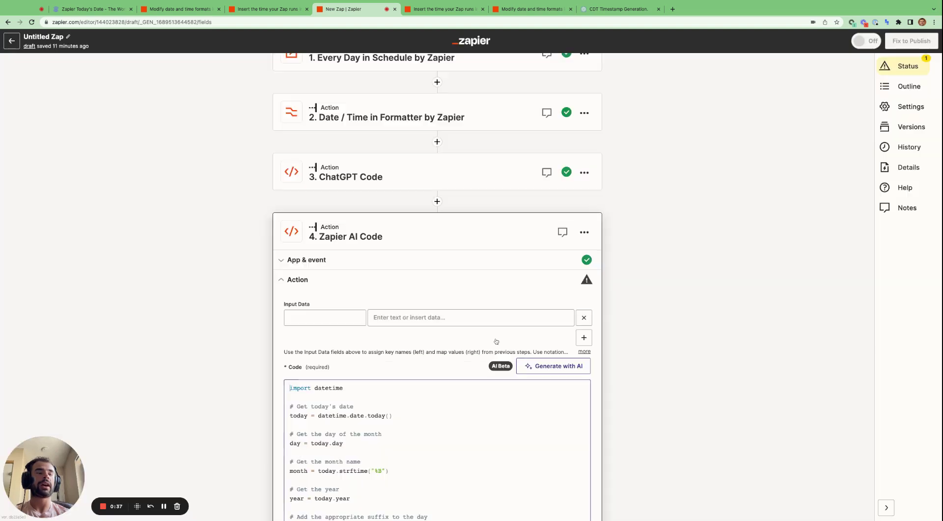
pyautogui.scroll(-5, 708, 423)
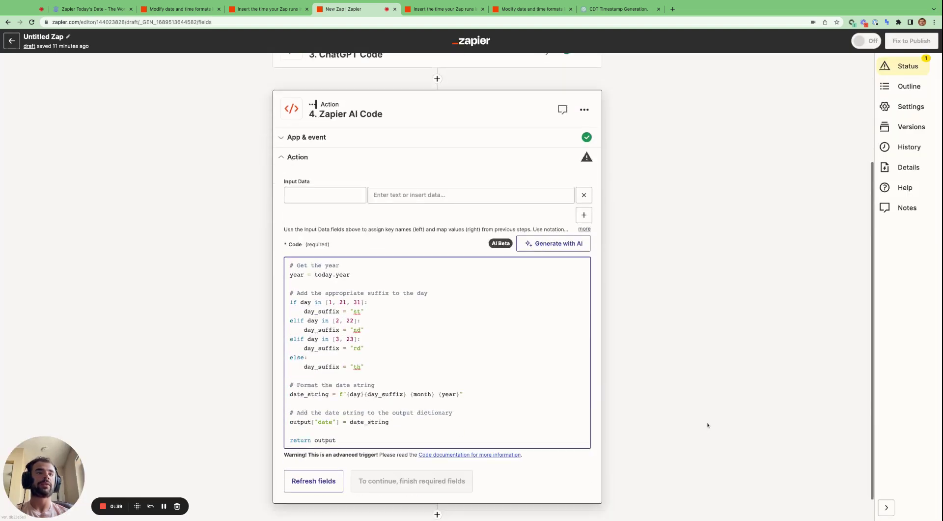
pyautogui.scroll(3, 549, 368)
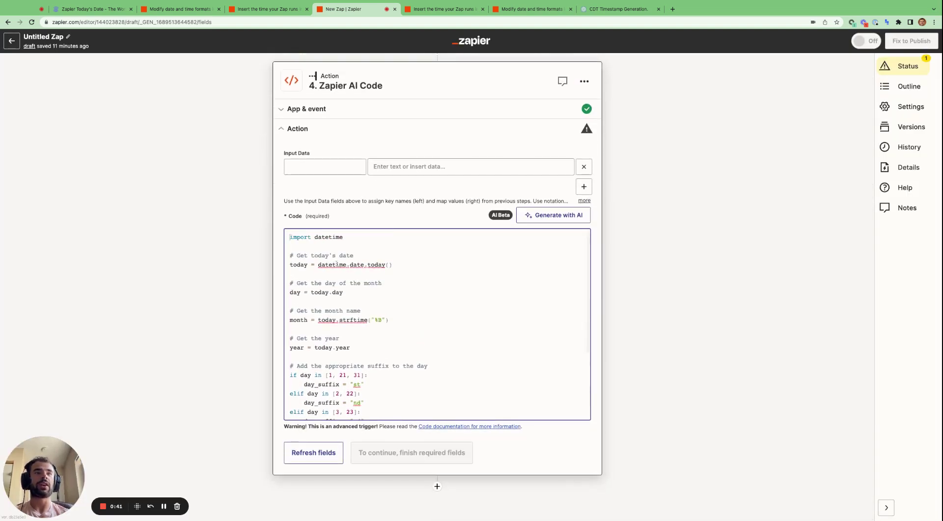
pyautogui.moveTo(290, 237); pyautogui.dragTo(389, 394)
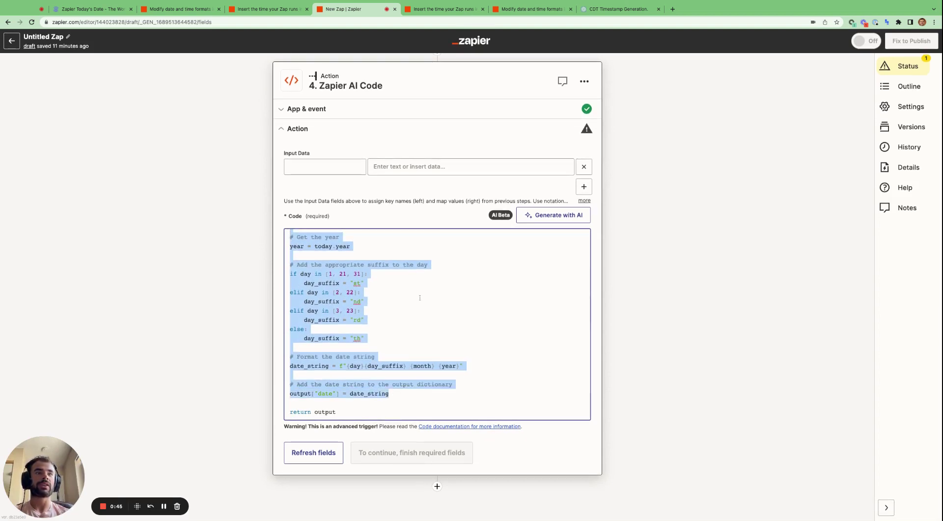
pyautogui.scroll(3, 420, 297)
pyautogui.scroll(-3, 420, 297)
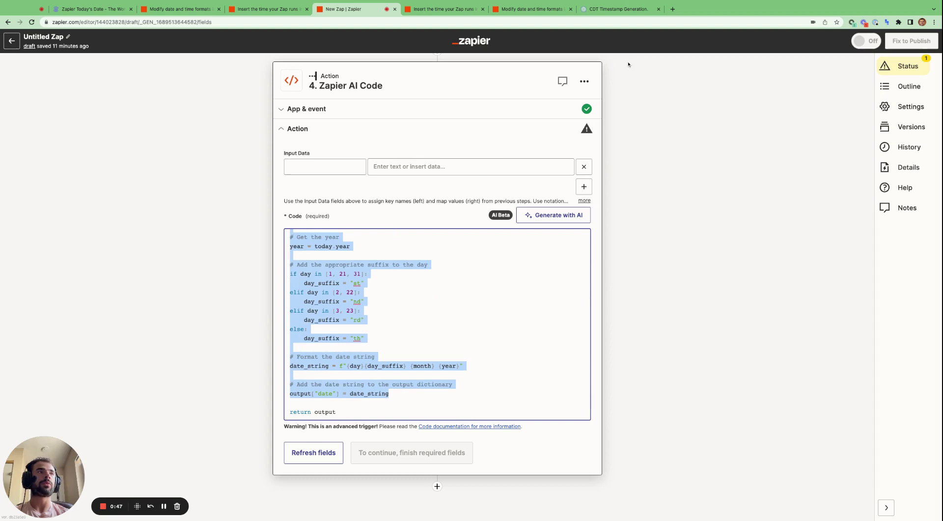
pyautogui.click(617, 9)
pyautogui.scroll(-5, 579, 178)
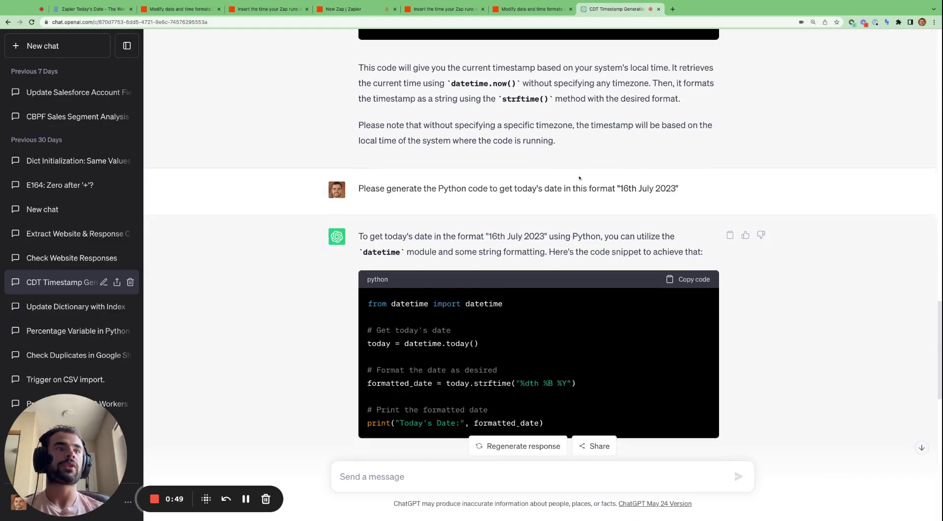
pyautogui.moveTo(546, 398); pyautogui.dragTo(363, 278)
pyautogui.click(358, 9)
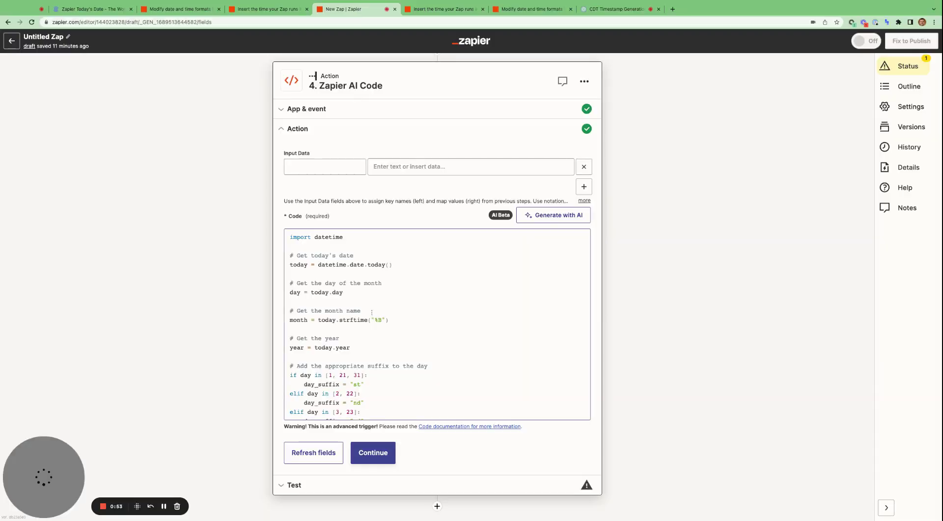
pyautogui.scroll(-5, 350, 316)
pyautogui.scroll(-1, 349, 315)
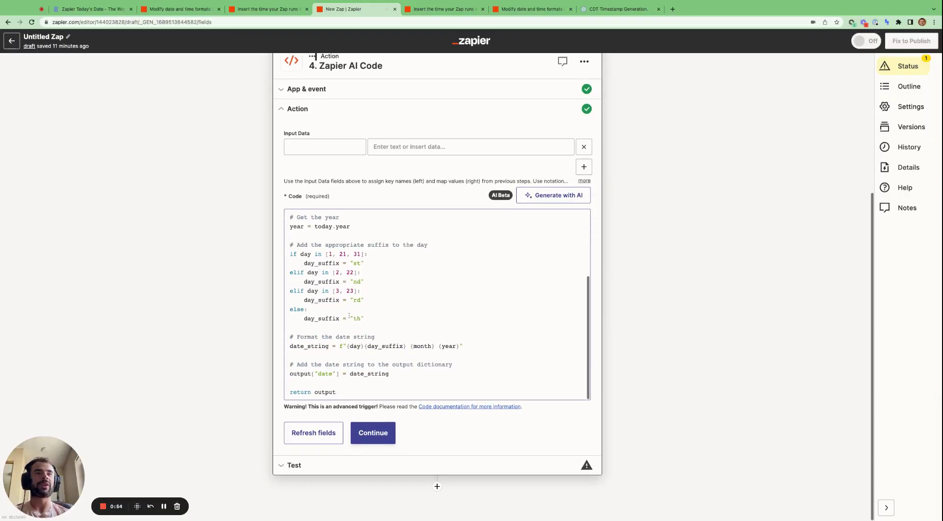
pyautogui.click(345, 391)
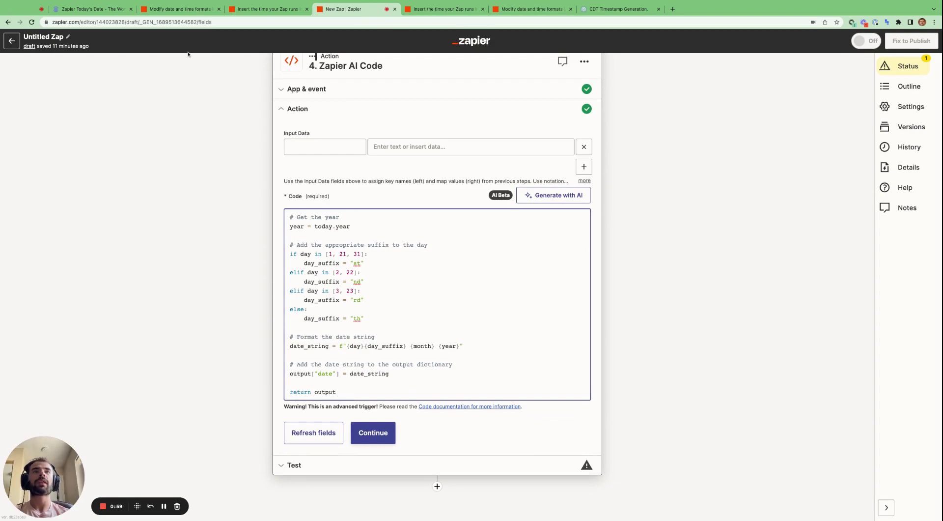
# Select the suggested output line in the blog article about today's date.
pyautogui.click(98, 8)
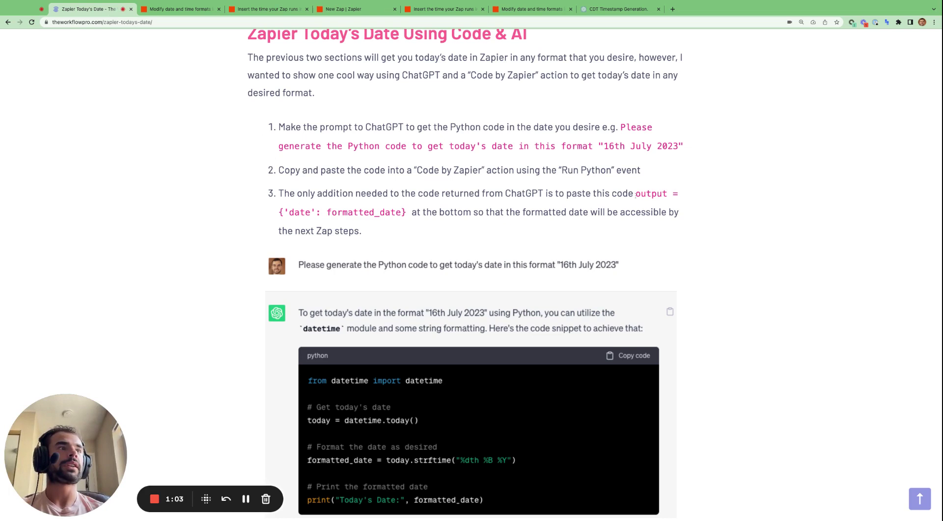
pyautogui.moveTo(413, 212); pyautogui.dragTo(634, 193)
pyautogui.press('super+c')
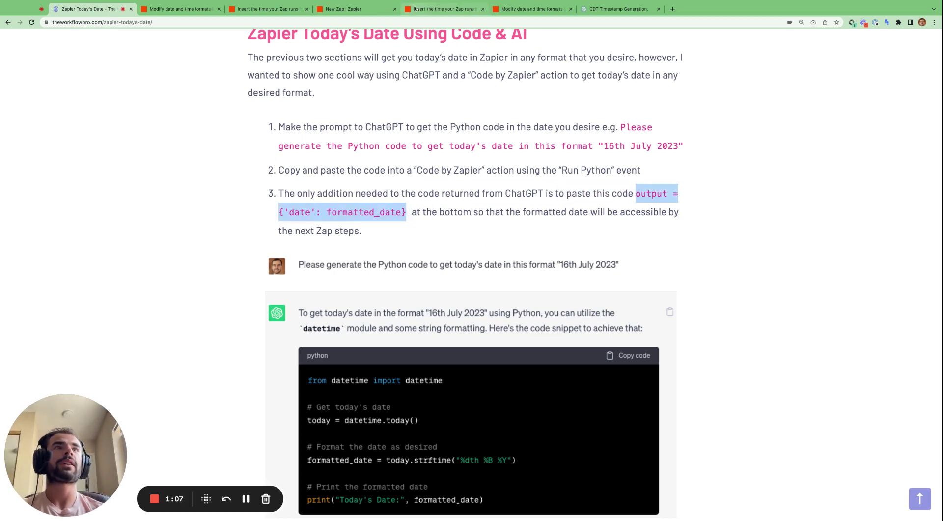
pyautogui.click(344, 9)
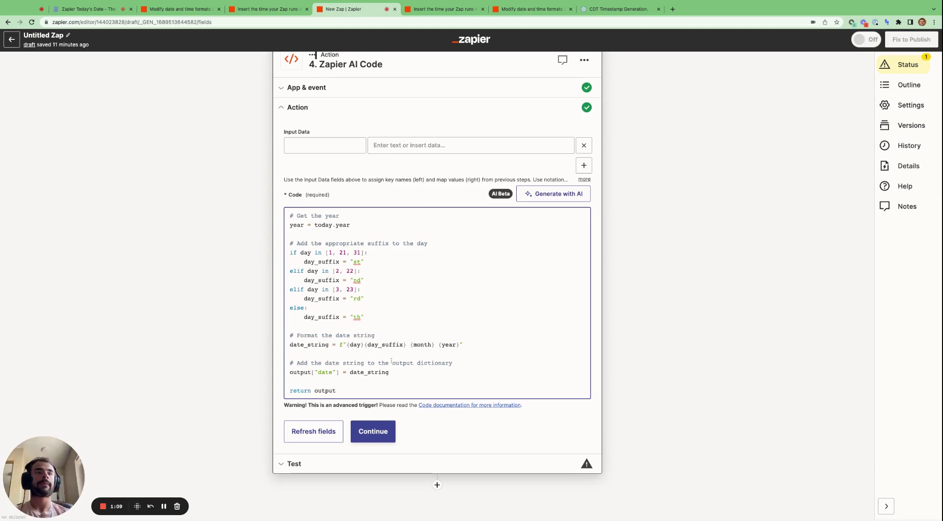
# Continue and test the AI Code step, getting date 16th July 2023 plus an output_missing warning.
pyautogui.click(373, 433)
pyautogui.scroll(-5, 409, 370)
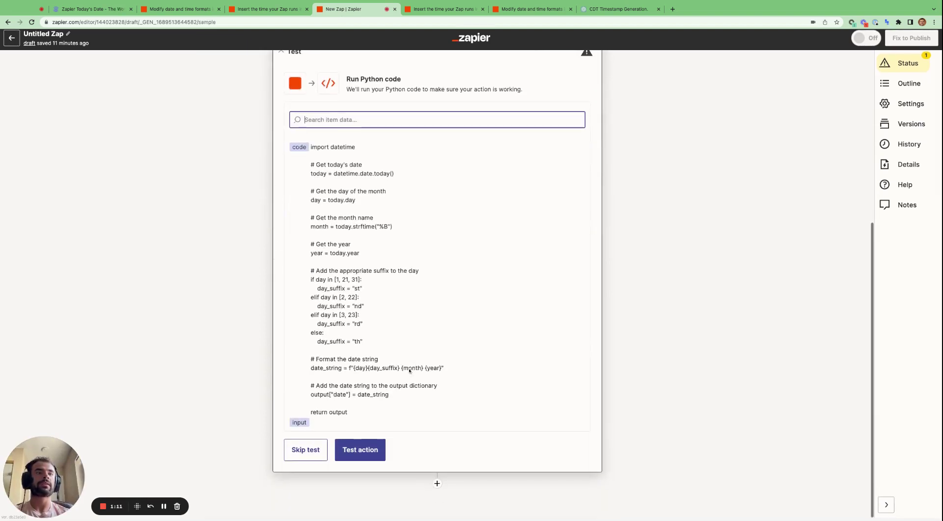
pyautogui.click(362, 450)
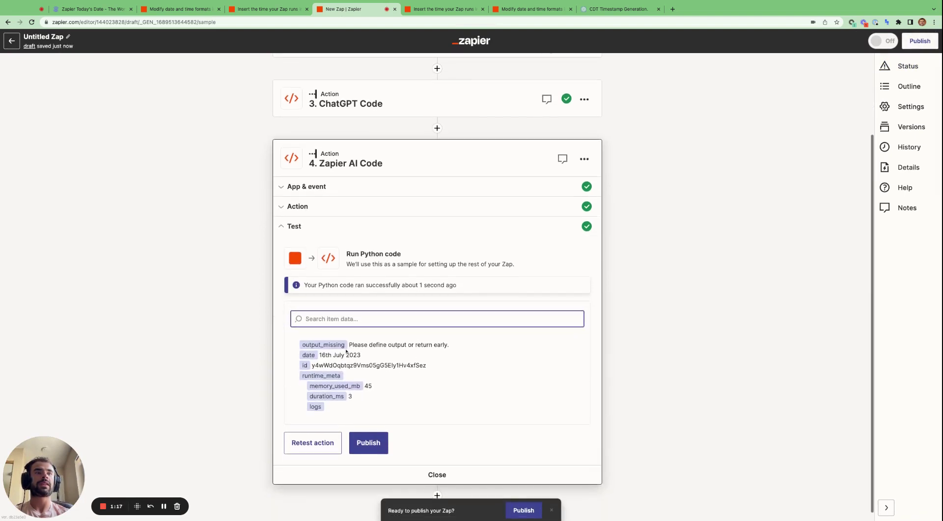
pyautogui.moveTo(350, 345); pyautogui.dragTo(449, 345)
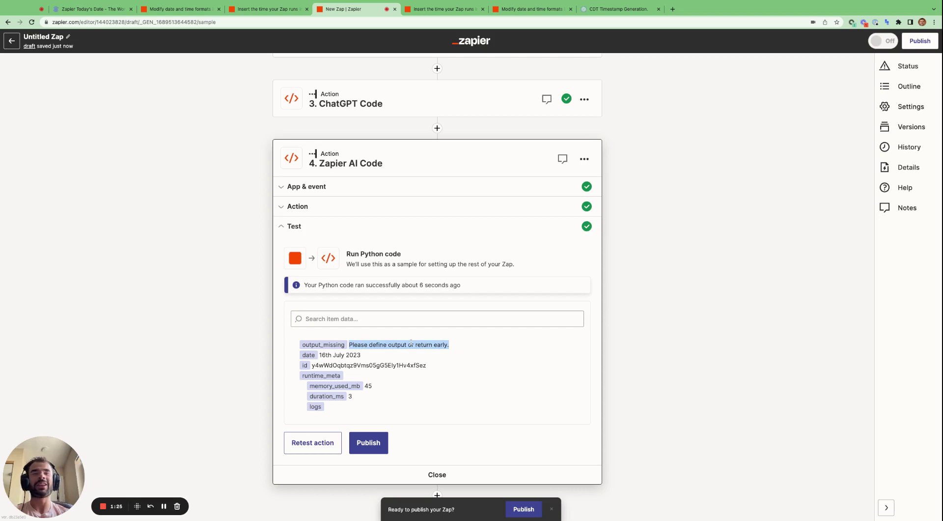
# Replace the AI Code step's final return line with output = {'date': date_string}.
pyautogui.click(329, 207)
pyautogui.scroll(-10, 511, 334)
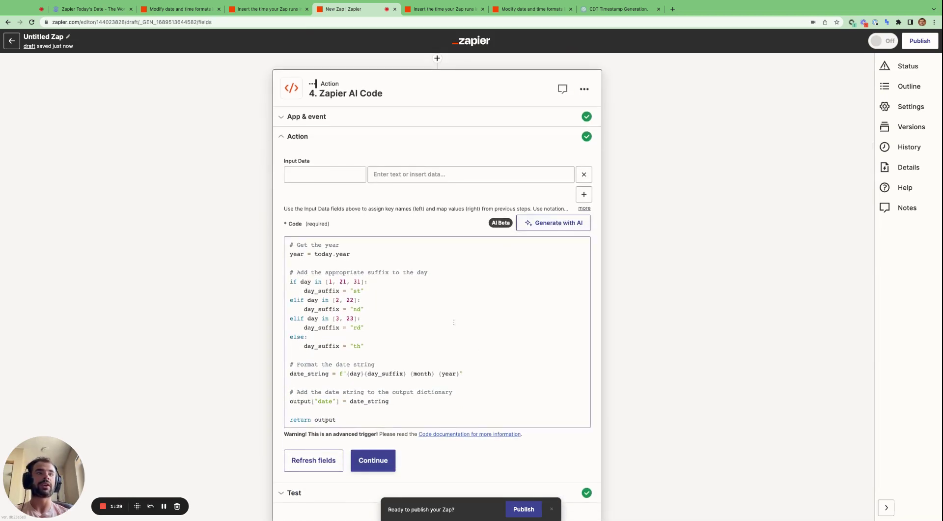
pyautogui.scroll(-2, 383, 358)
pyautogui.tripleClick(351, 374)
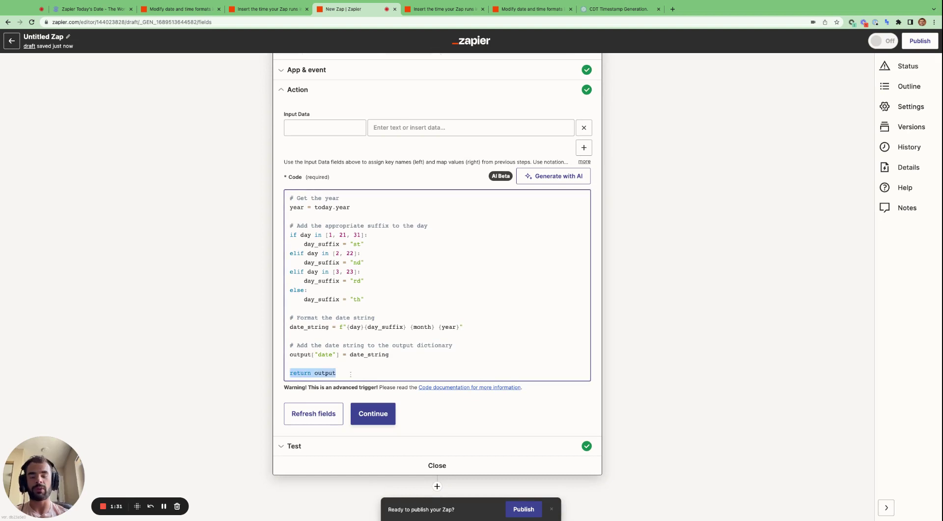
pyautogui.press('super+v')
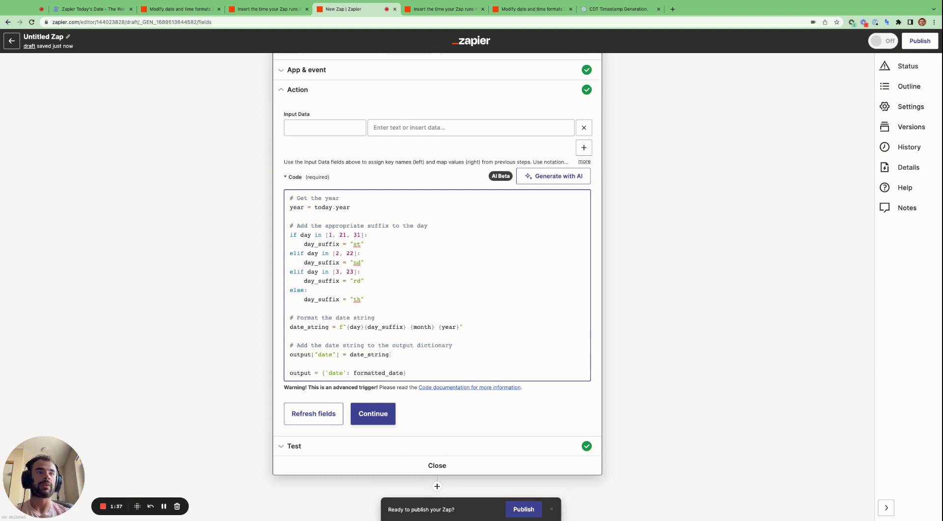
pyautogui.doubleClick(297, 327)
pyautogui.press('super+c')
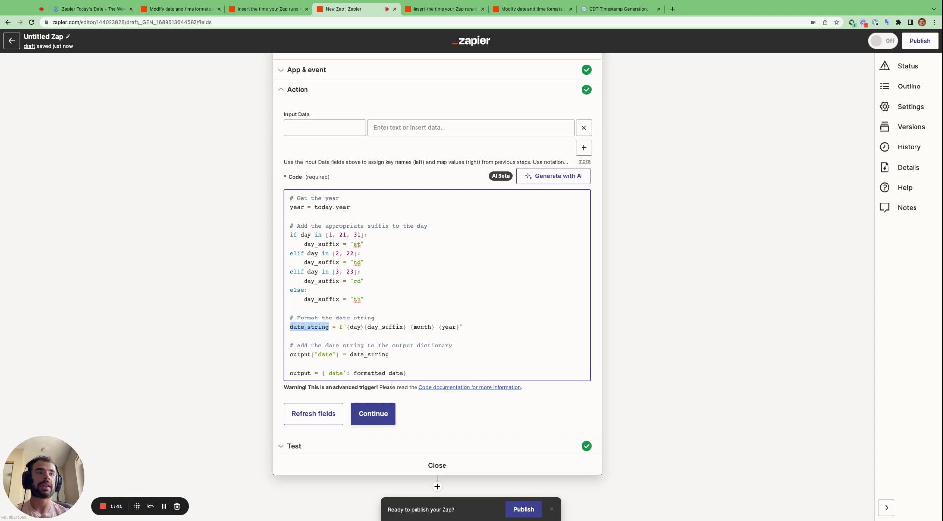
pyautogui.moveTo(404, 373); pyautogui.dragTo(353, 373)
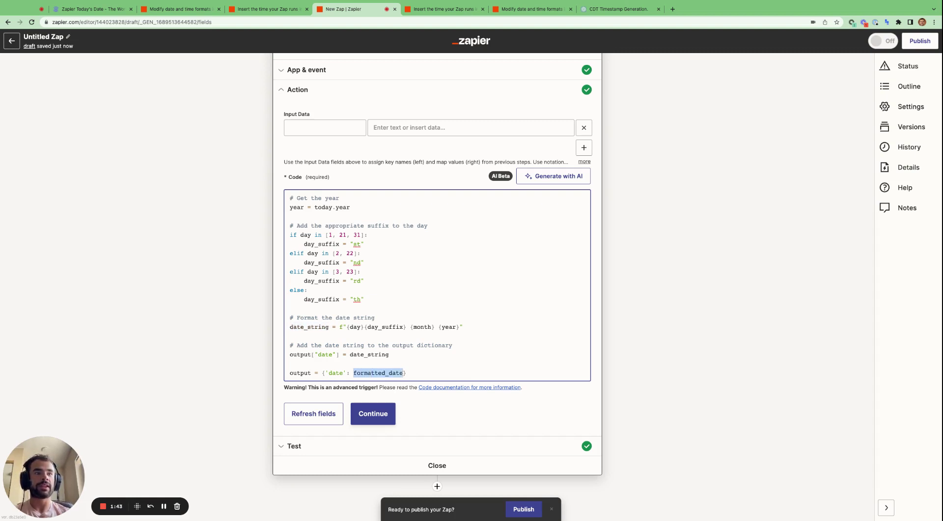
pyautogui.press('super+v')
# Delete the old output comment and output["date"] lines, then save the code.
pyautogui.click(395, 355)
pyautogui.hotkey('shift', 'Up')
pyautogui.hotkey('shift', 'Home')
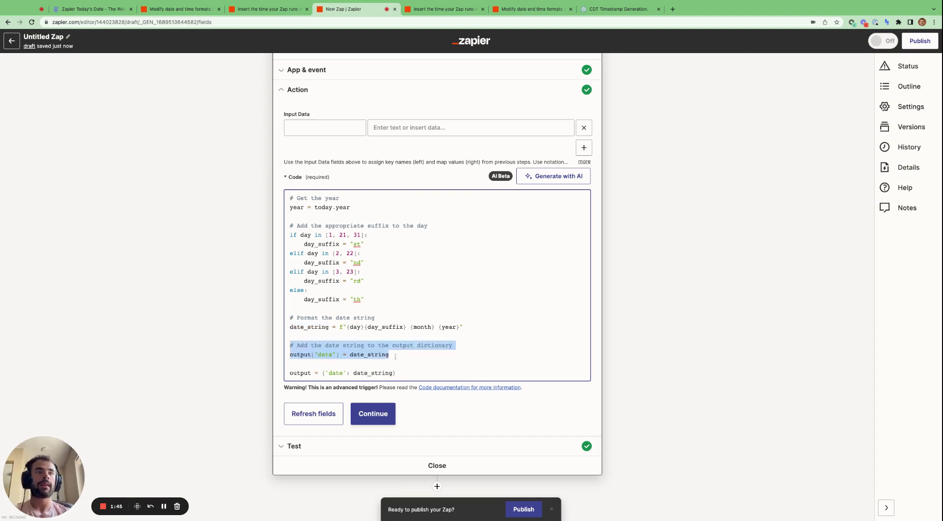
pyautogui.press('BackSpace')
pyautogui.press('BackSpace')
pyautogui.press('BackSpace')
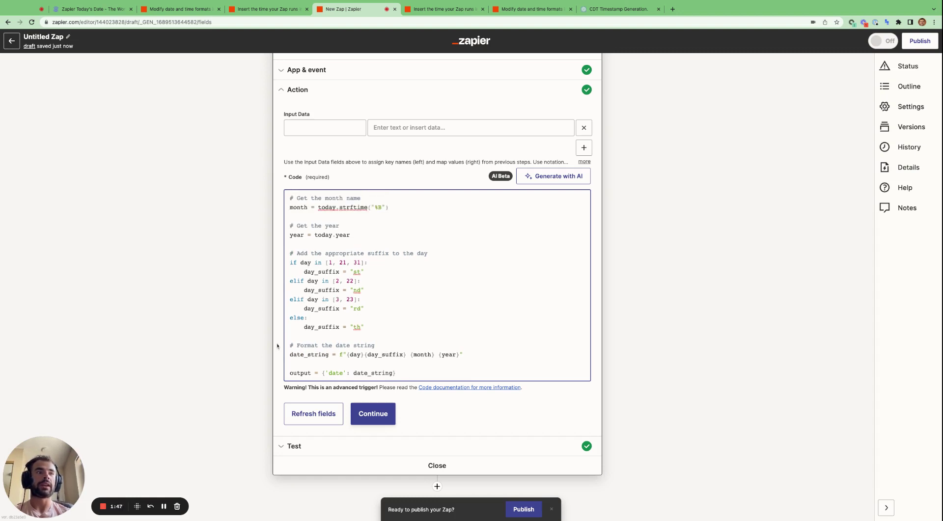
pyautogui.click(383, 413)
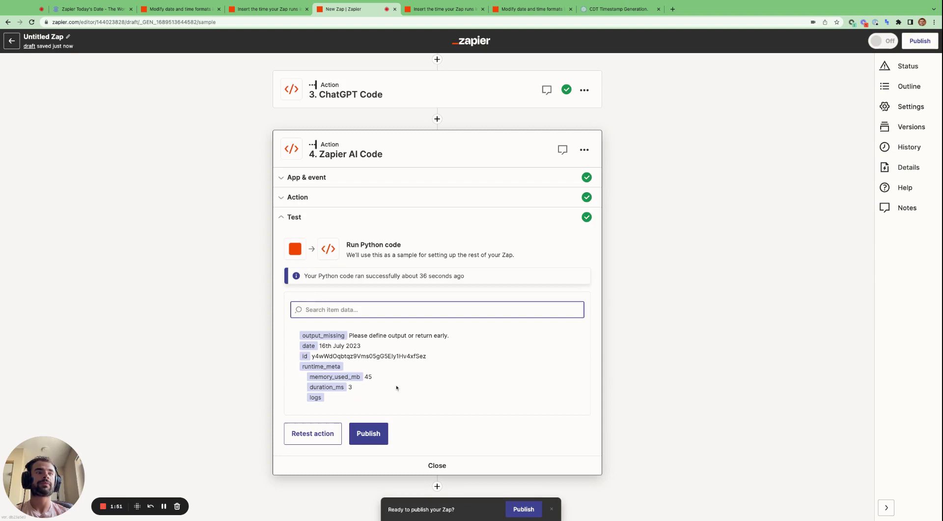
# Retest the Zapier AI Code step and confirm it returns 16th July 2023.
pyautogui.click(313, 433)
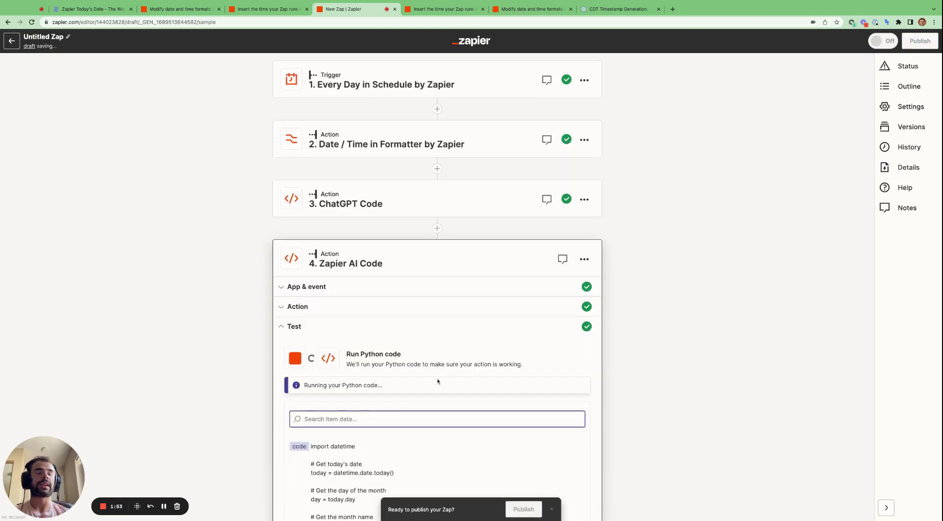
pyautogui.scroll(-3, 438, 381)
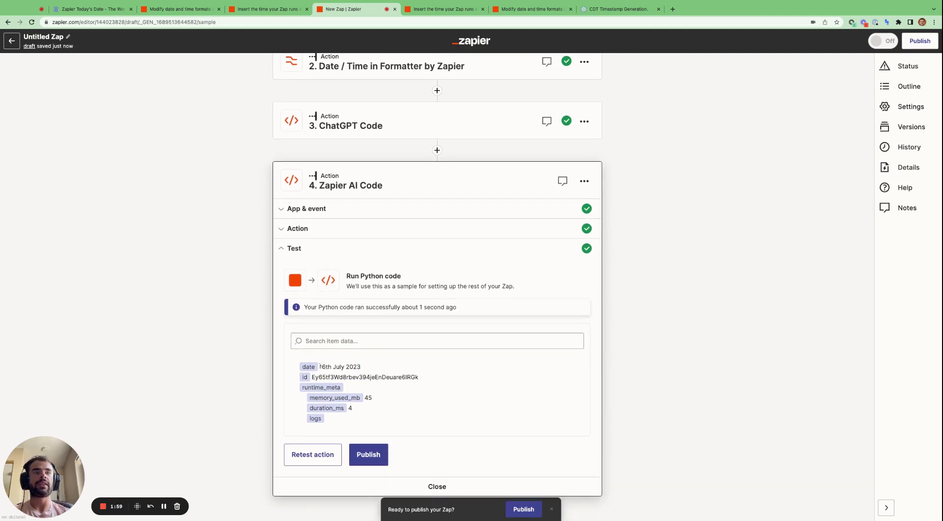
pyautogui.moveTo(355, 366); pyautogui.dragTo(319, 367)
pyautogui.hotkey('shift', 'Right')
pyautogui.hotkey('shift', 'Right')
# Check that the ChatGPT Code step's test result also shows 16th July 2023.
pyautogui.click(373, 125)
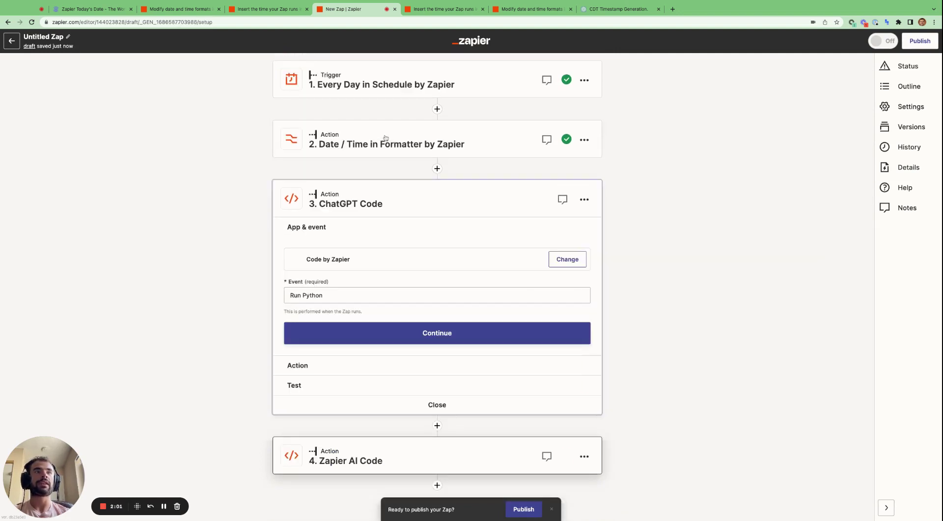
pyautogui.click(322, 385)
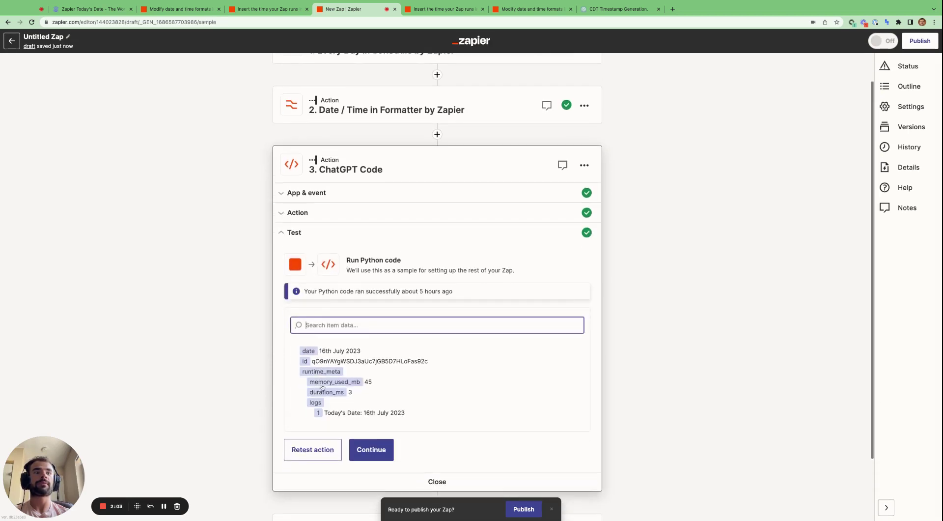
pyautogui.moveTo(320, 339); pyautogui.dragTo(369, 341)
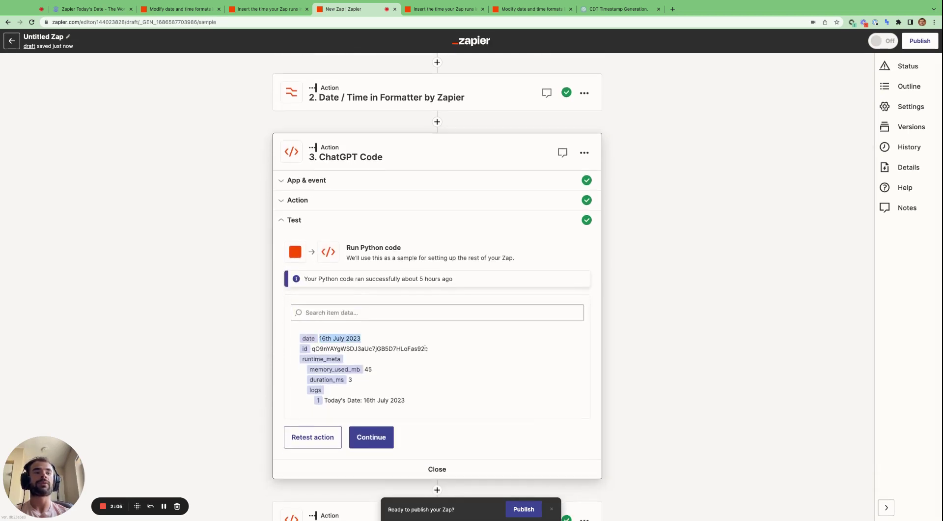
pyautogui.scroll(-2, 425, 348)
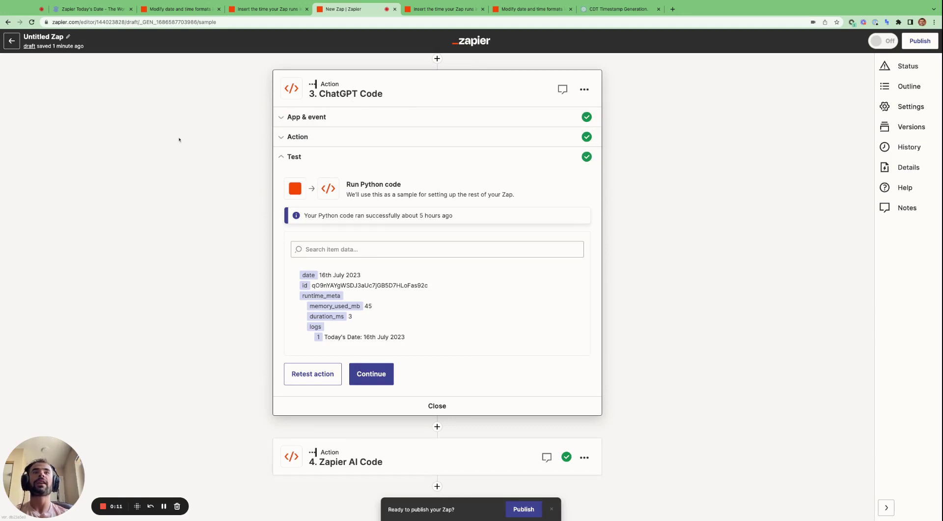
pyautogui.click(89, 8)
# Scroll the Today's Date article to its Generate code with AI example, adjusting page zoom.
pyautogui.scroll(-6, 361, 321)
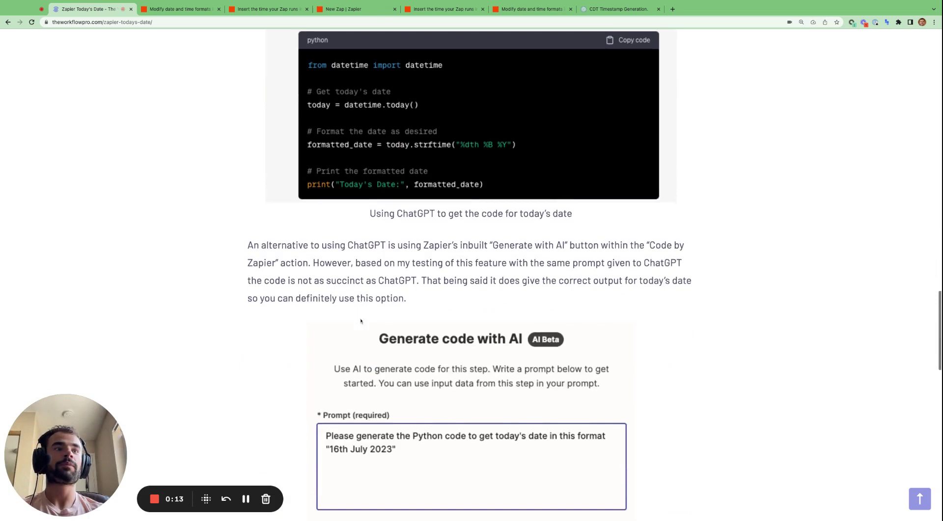
pyautogui.scroll(-6, 361, 321)
pyautogui.press('super+minus')
pyautogui.press('super+minus')
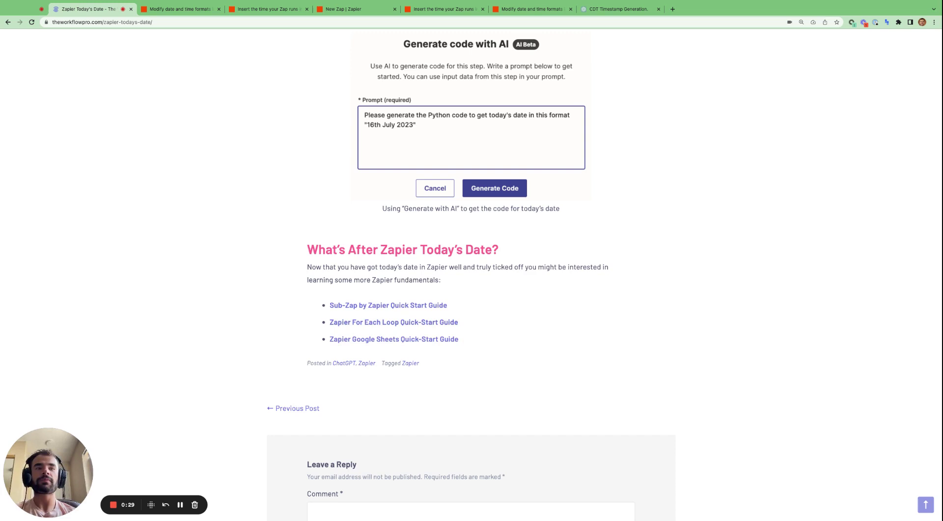
pyautogui.press('super+plus')
pyautogui.press('super+plus')
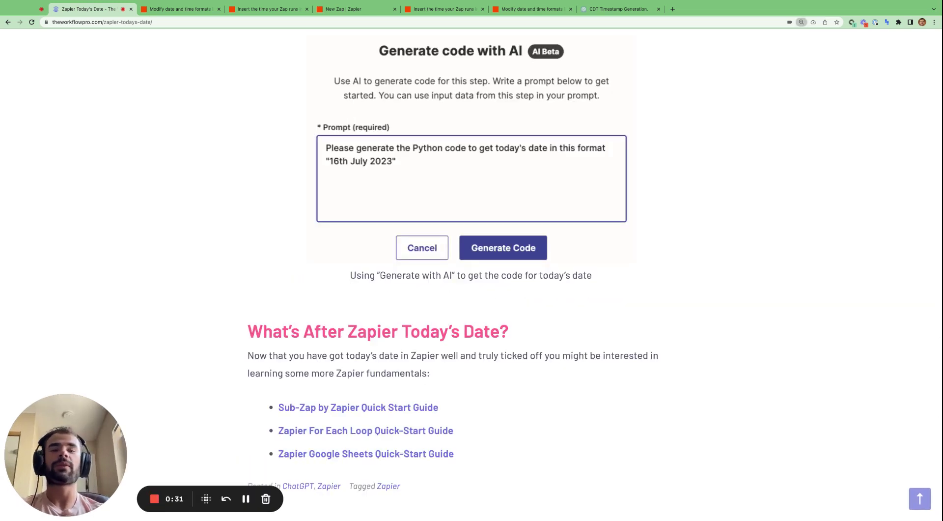